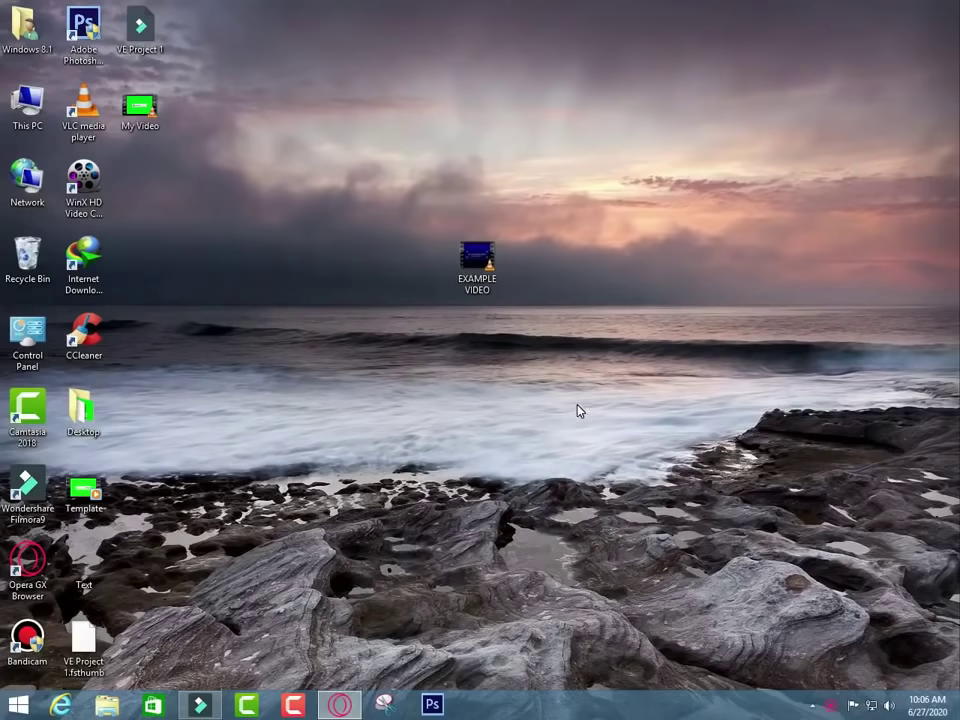
Refresh the desktop and select the EXAMPLE VIDEO file.
right_click(555, 407)
left_click(594, 454)
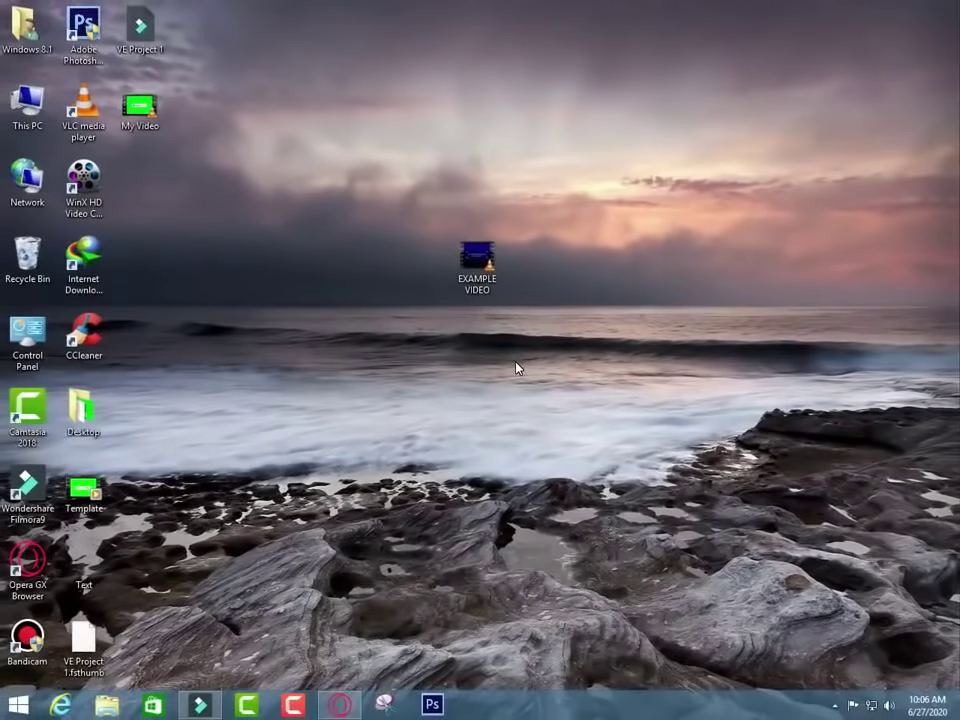
left_click(477, 264)
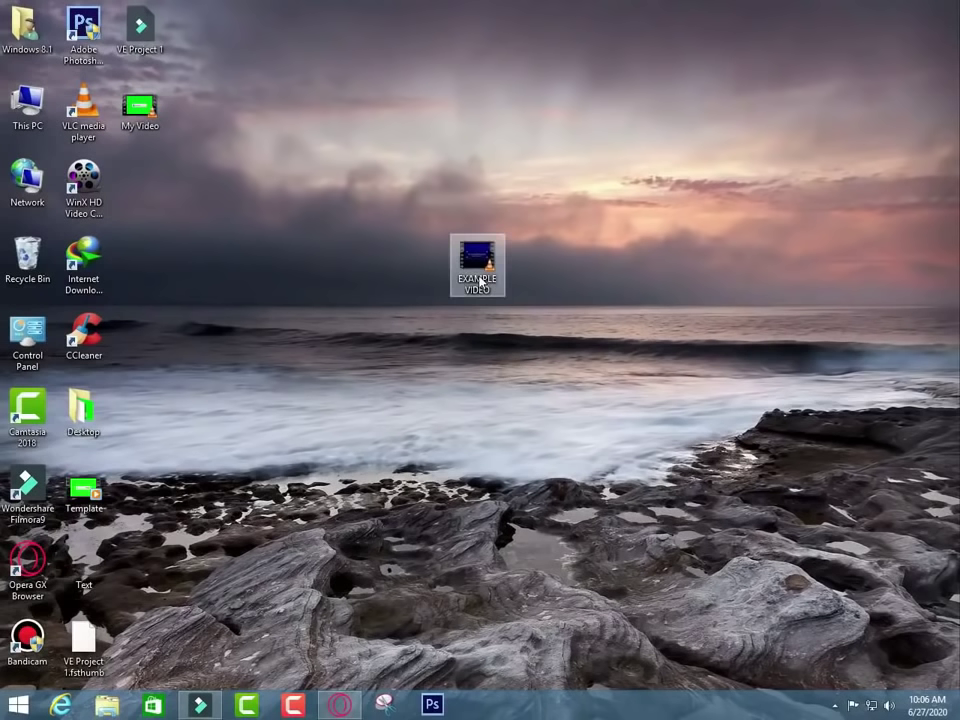
left_click(613, 338)
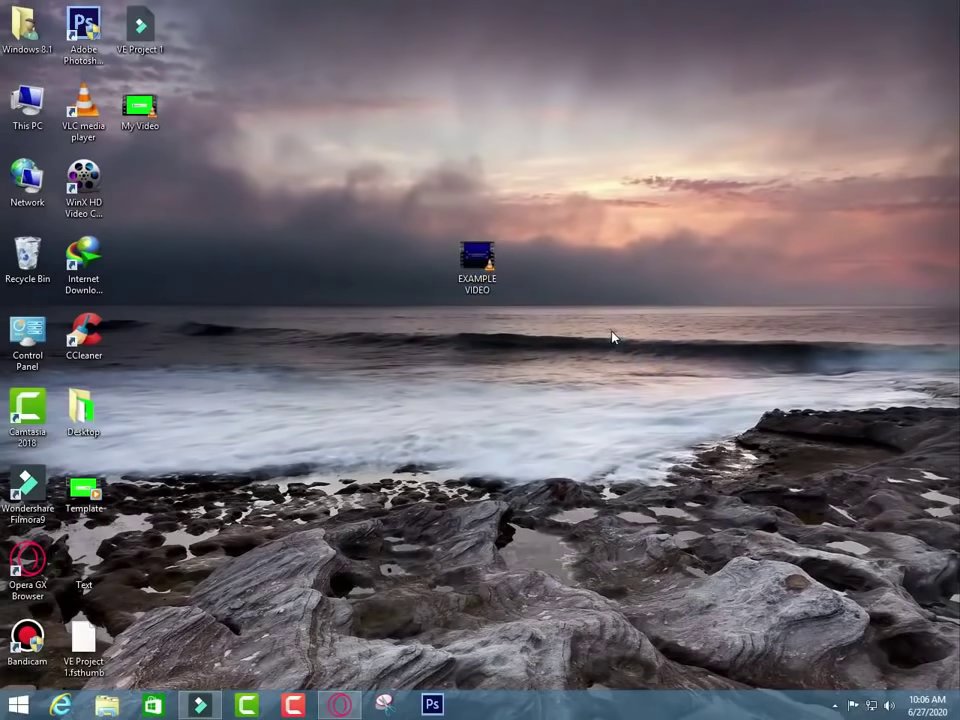
left_click(487, 274)
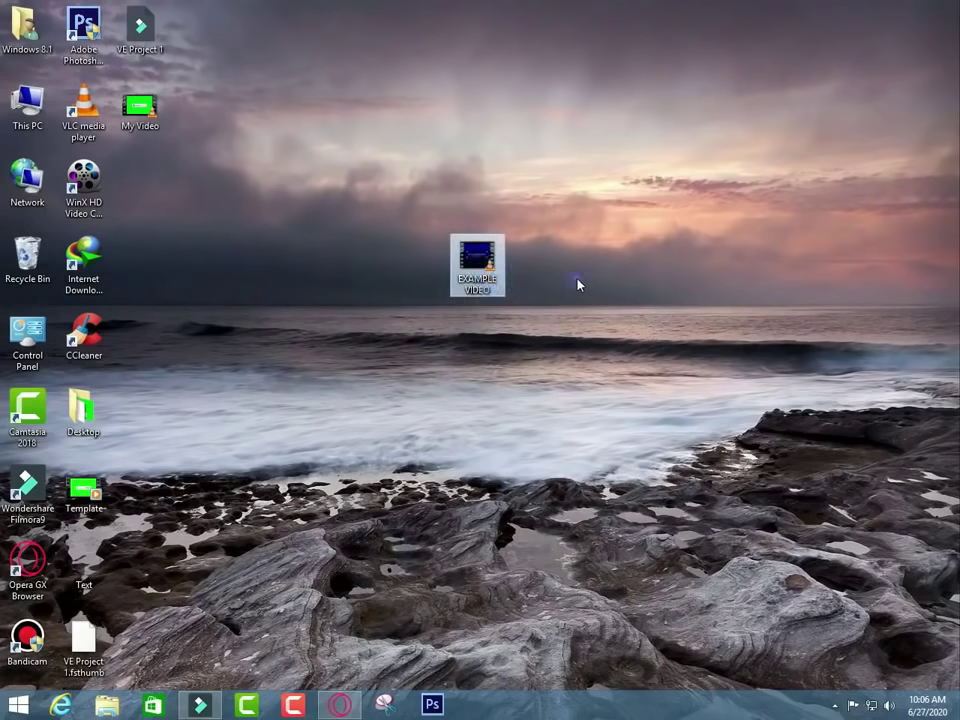
left_click(573, 285)
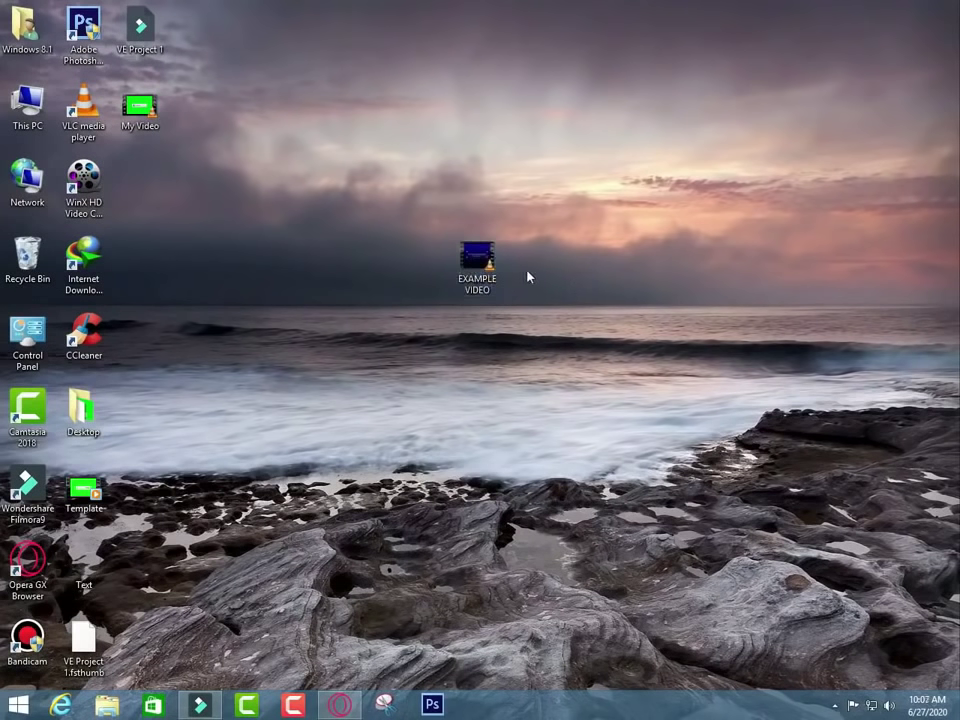
left_click(484, 274)
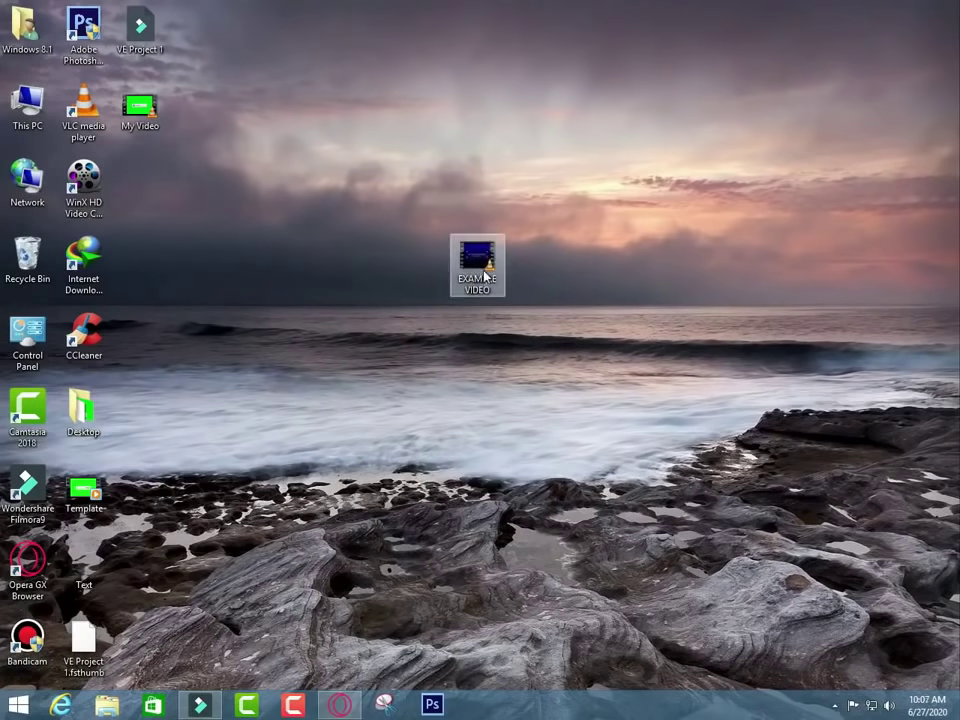
left_click(591, 310)
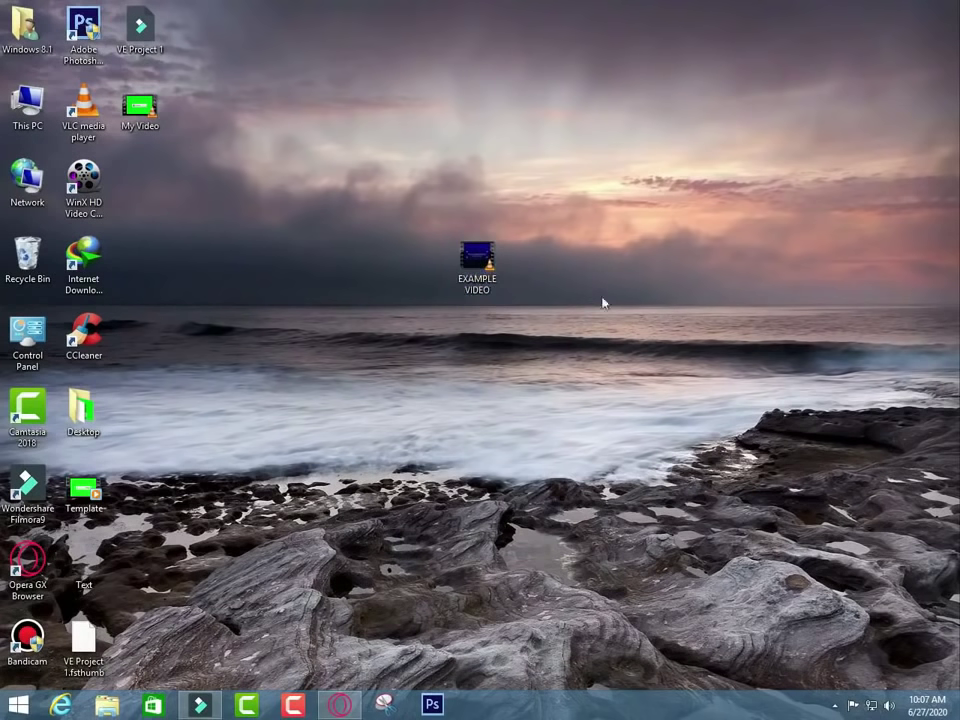
left_click(477, 262)
Check EXAMPLE VIDEO's properties for its length, resolution and bitrate.
right_click(466, 263)
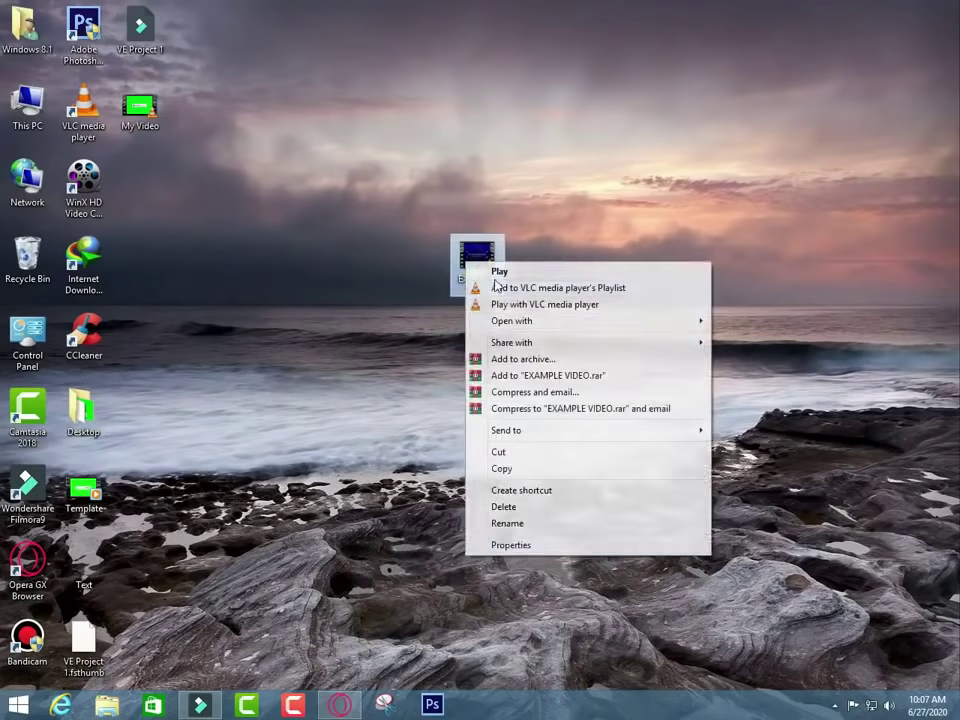
left_click(555, 548)
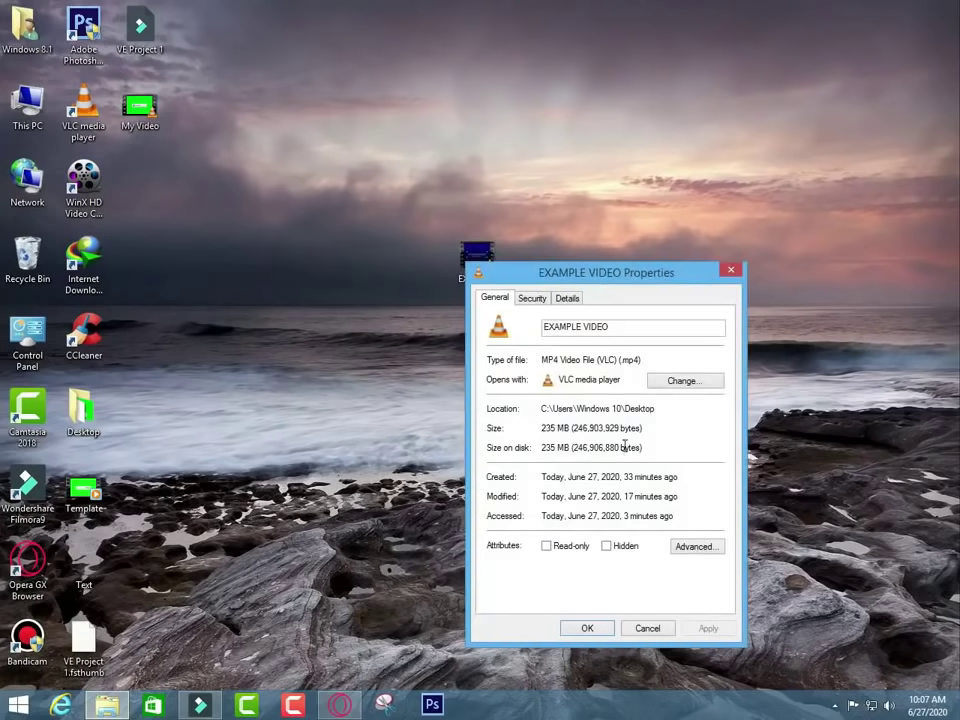
left_click(568, 298)
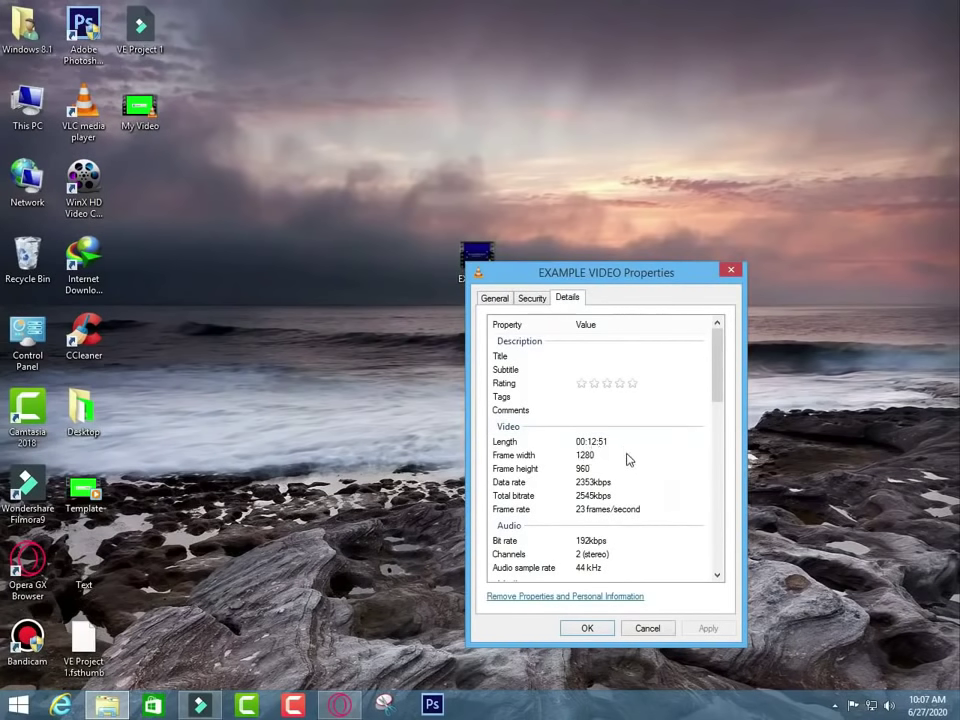
left_click(590, 632)
Refresh the desktop and move the WinX HD Video Converter Deluxe shortcut beside EXAMPLE VIDEO.
right_click(586, 430)
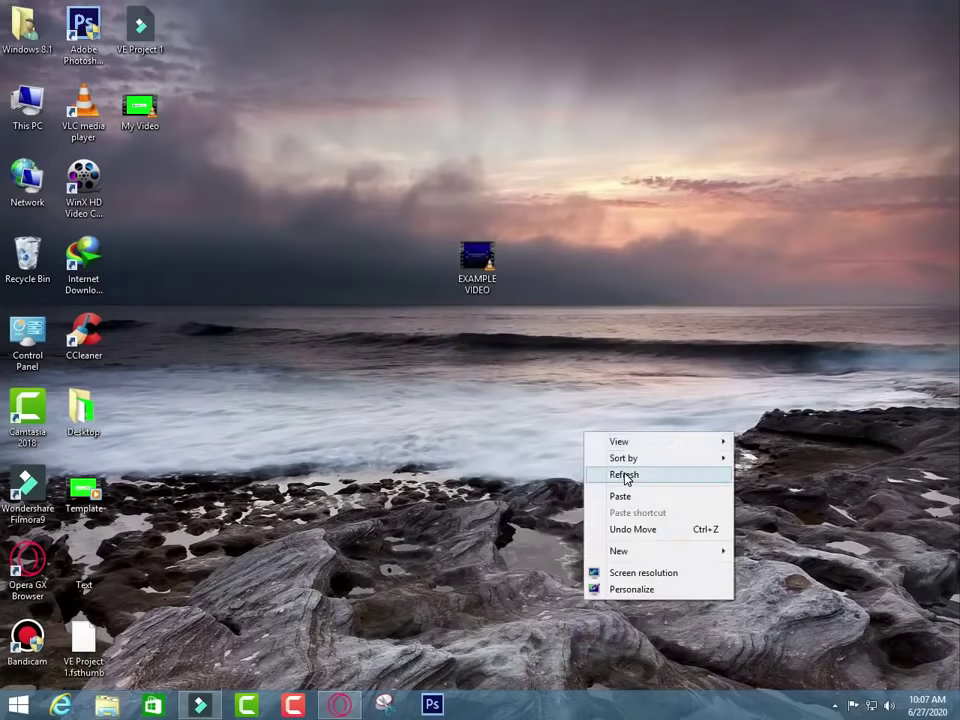
left_click(622, 474)
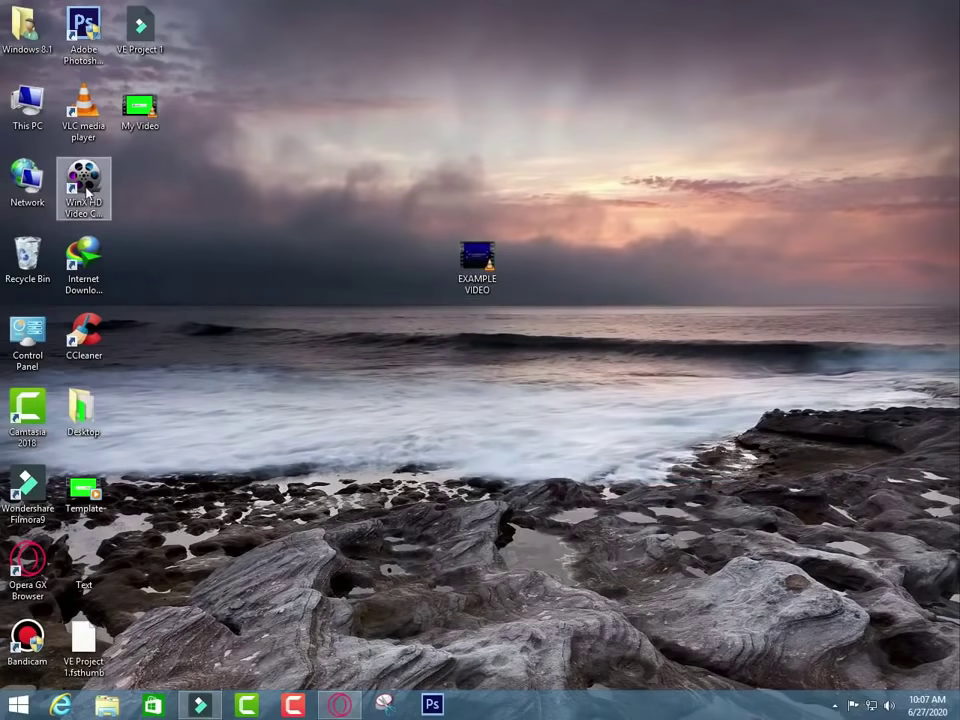
left_click_drag(104, 204, 368, 257)
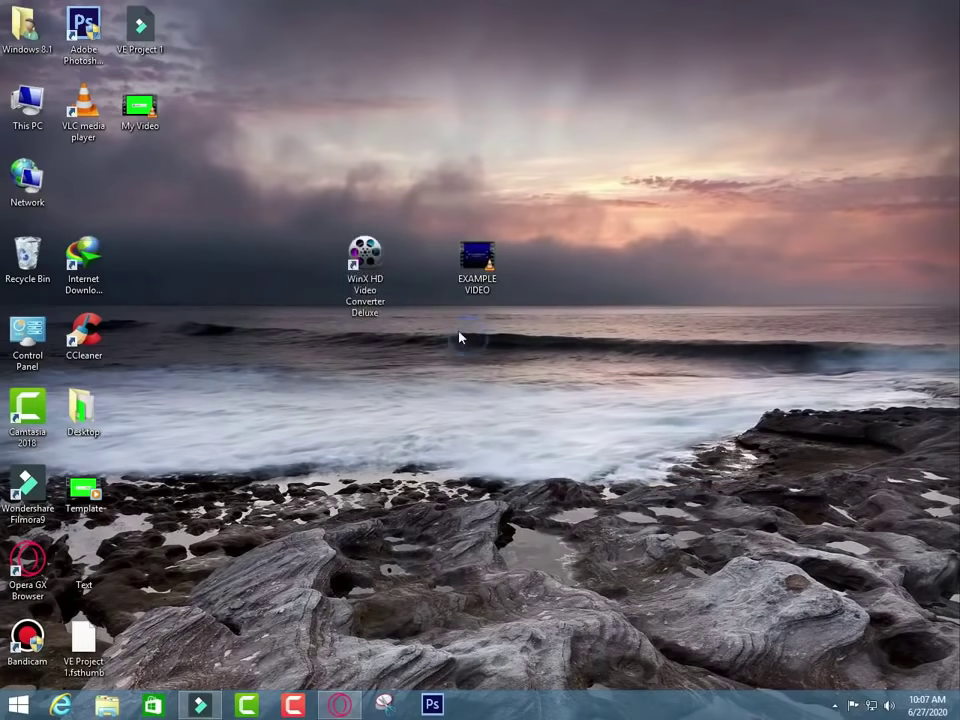
key("Return")
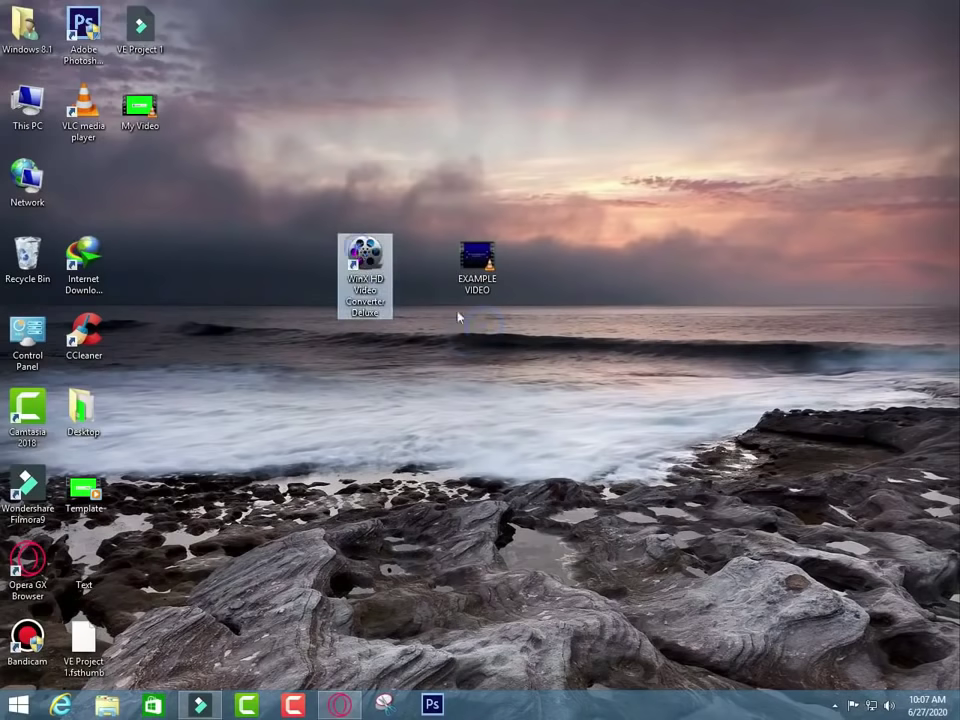
left_click(281, 272)
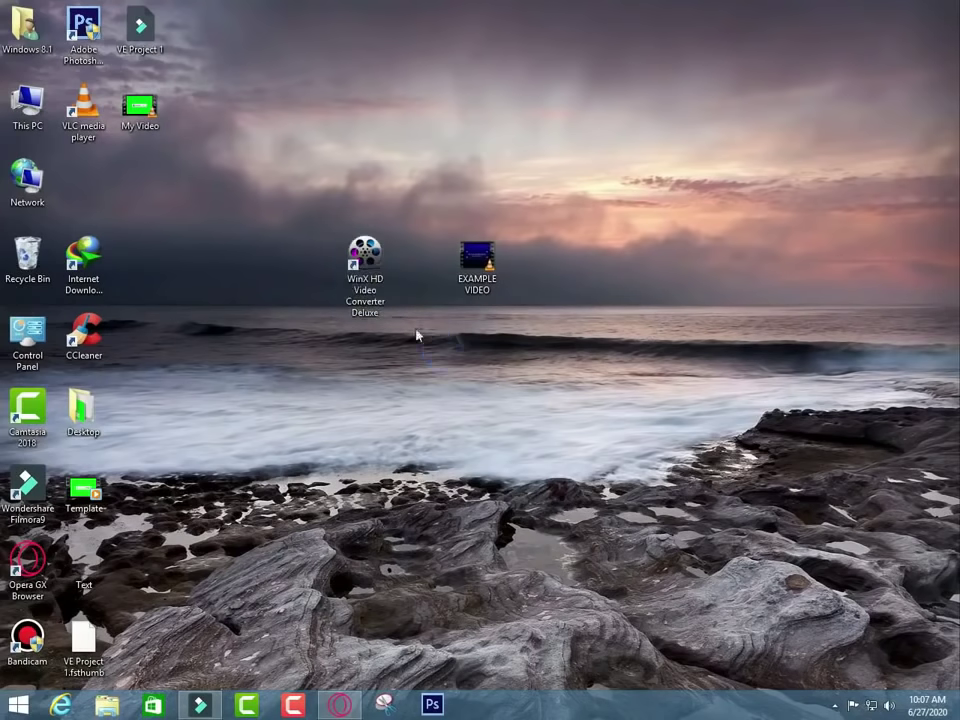
Launch WinX HD Video Converter Deluxe from the shortcut beside EXAMPLE VIDEO.
double_click(365, 262)
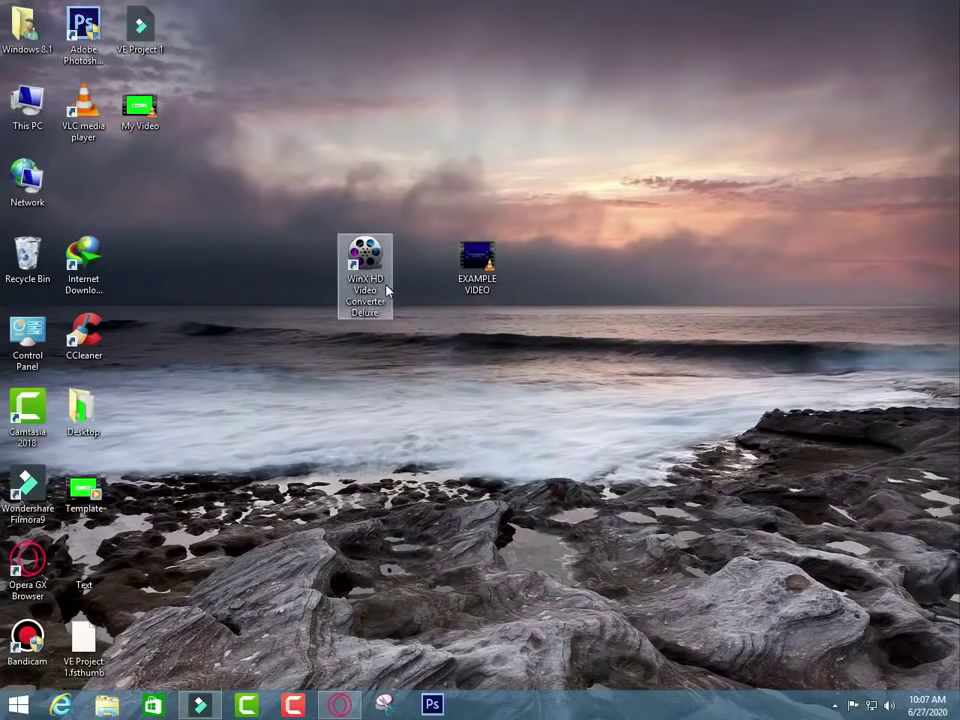
left_click(365, 278)
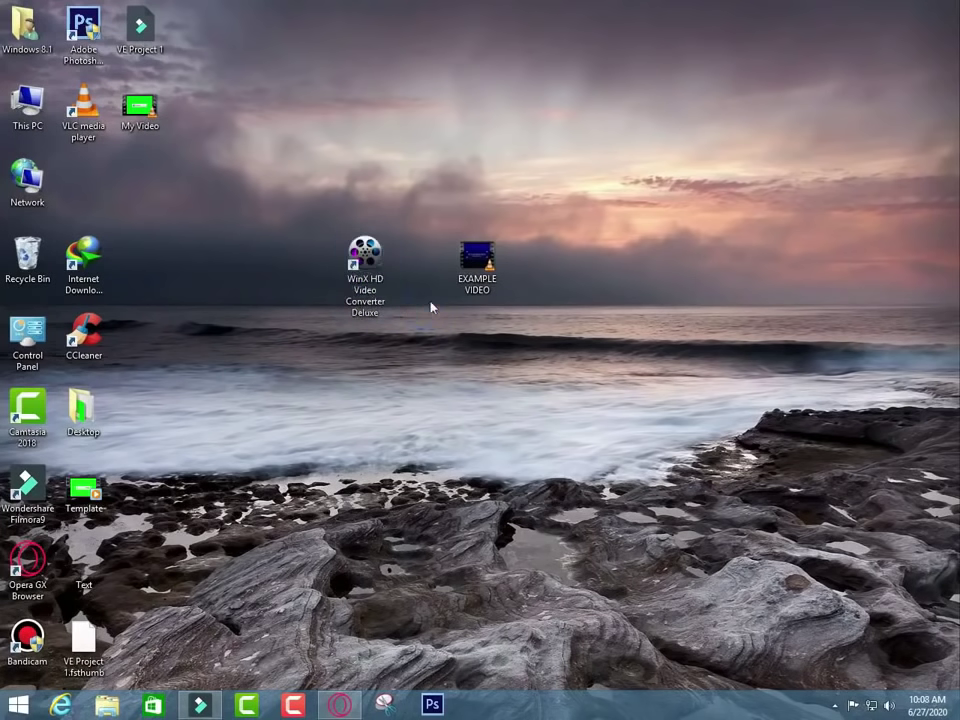
left_click_drag(370, 222, 579, 311)
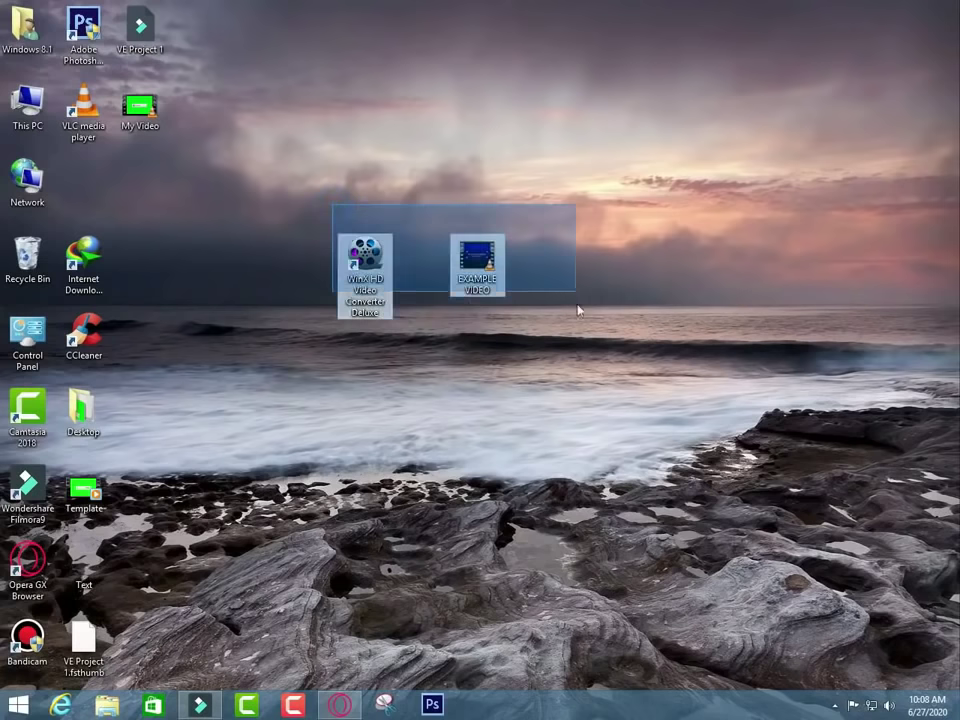
left_click(341, 311)
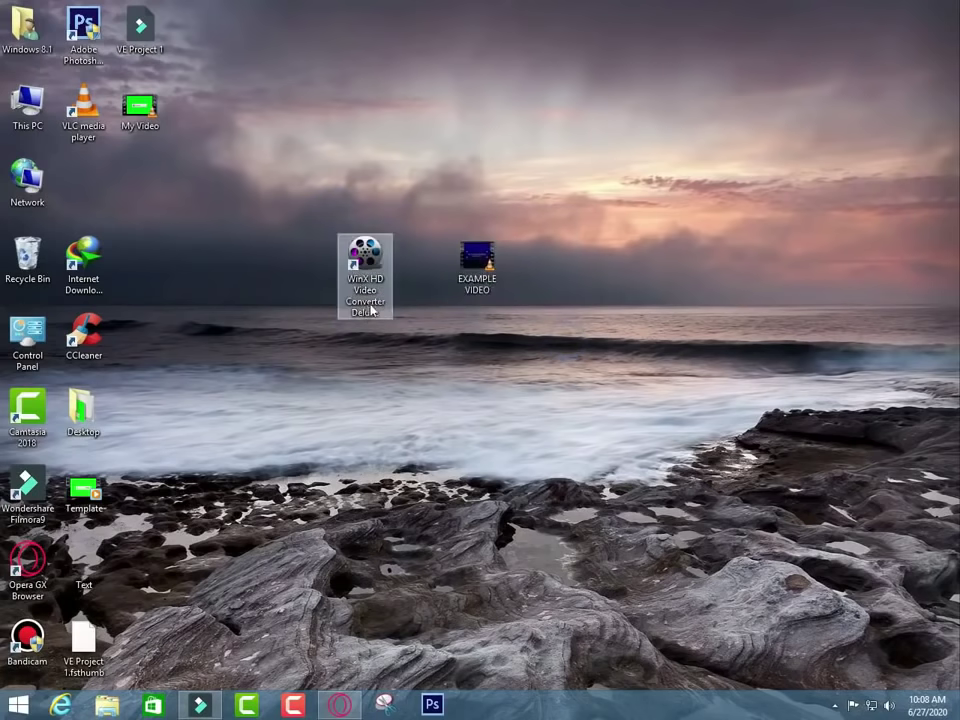
left_click(445, 330)
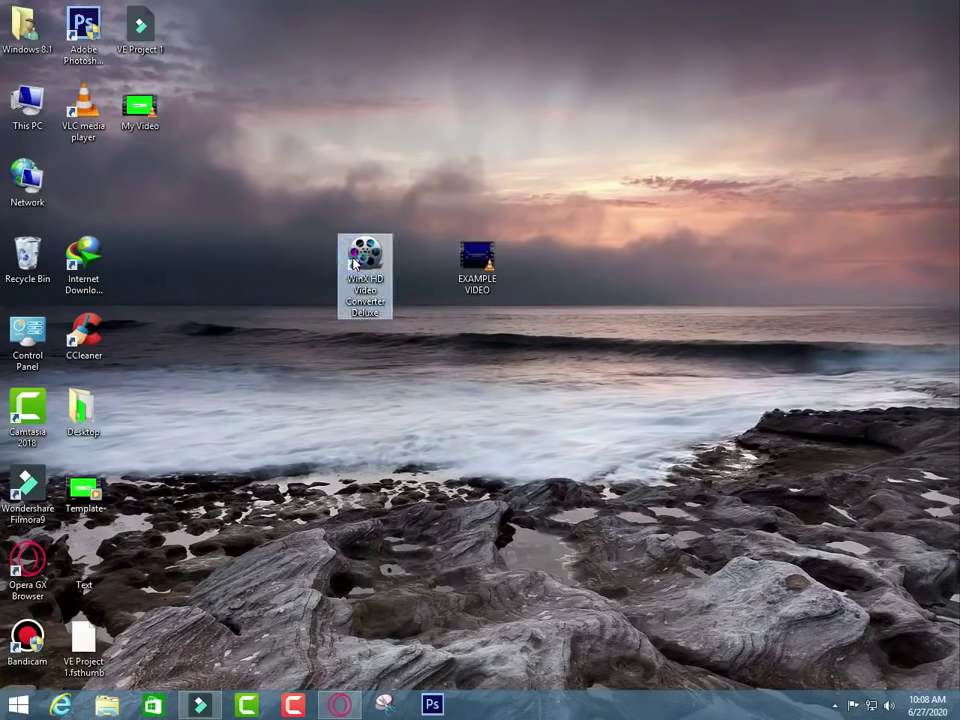
double_click(352, 262)
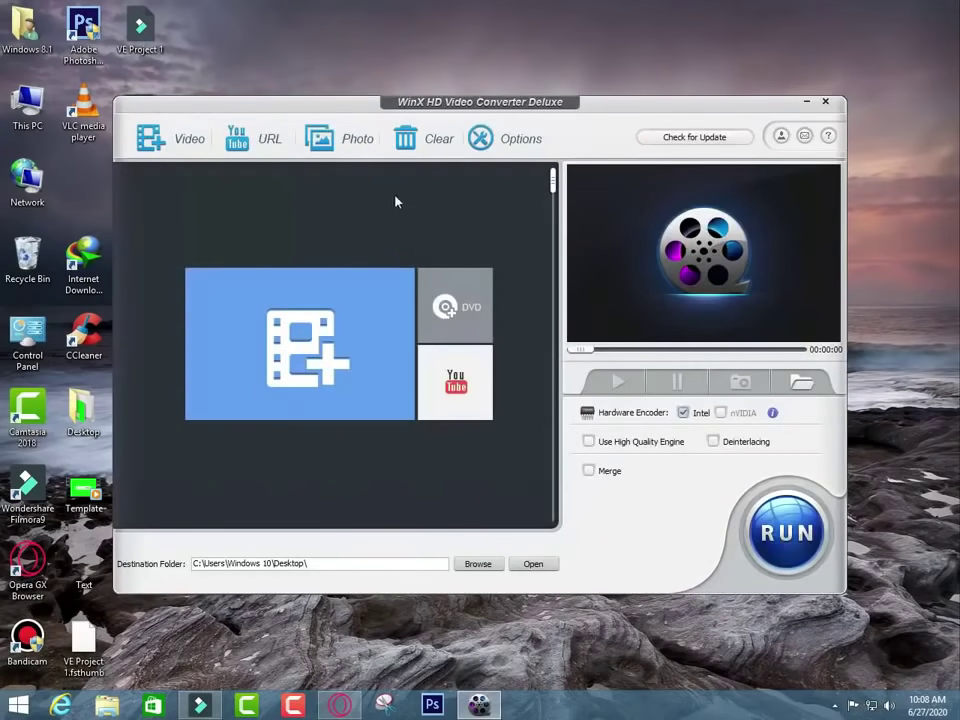
Dismiss the update notice and open EXAMPLE VIDEO from the Desktop folder.
left_click(335, 371)
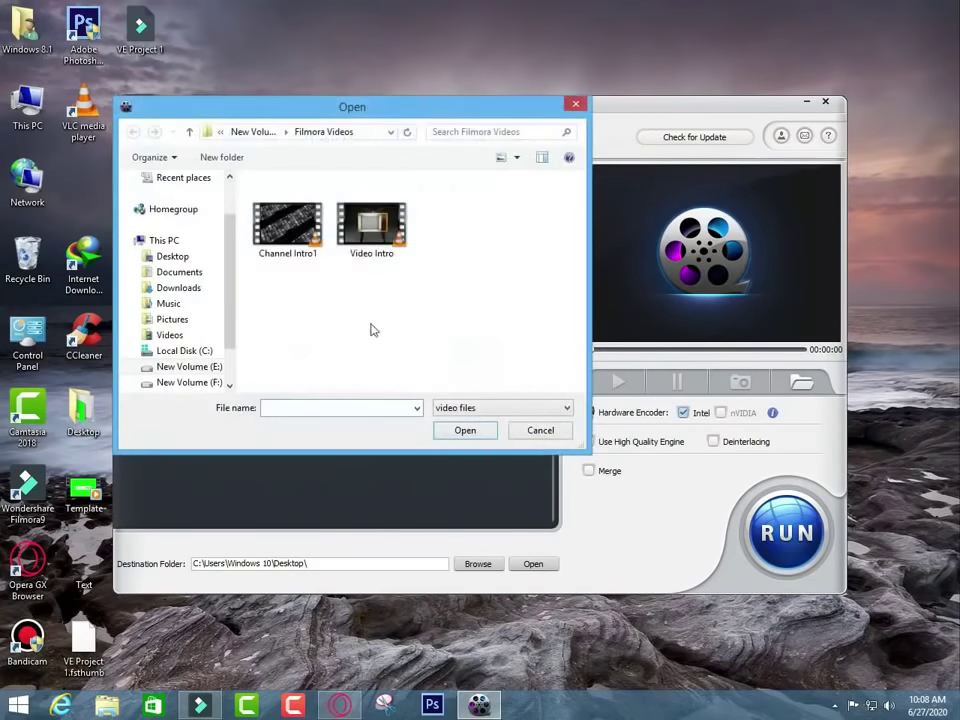
left_click(557, 403)
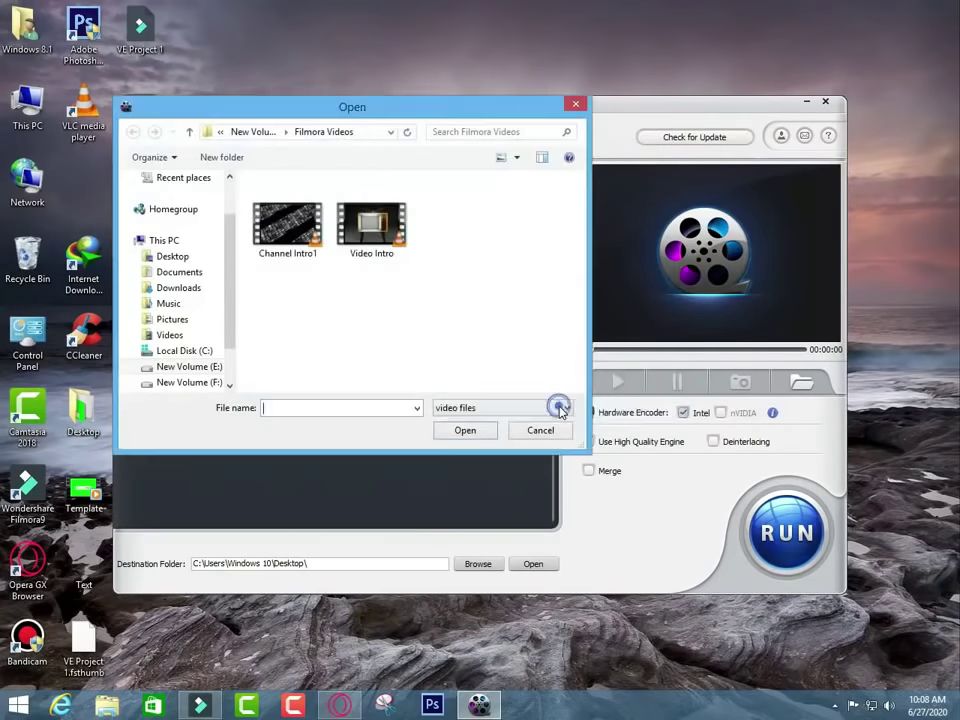
scroll(232, 298, "up", 3)
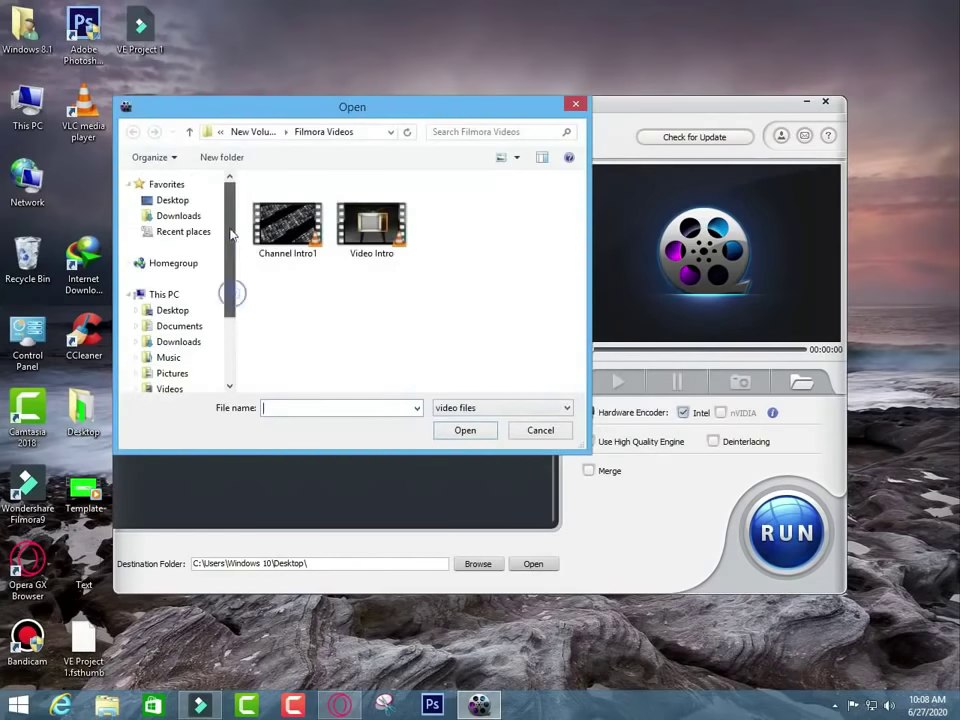
left_click(198, 307)
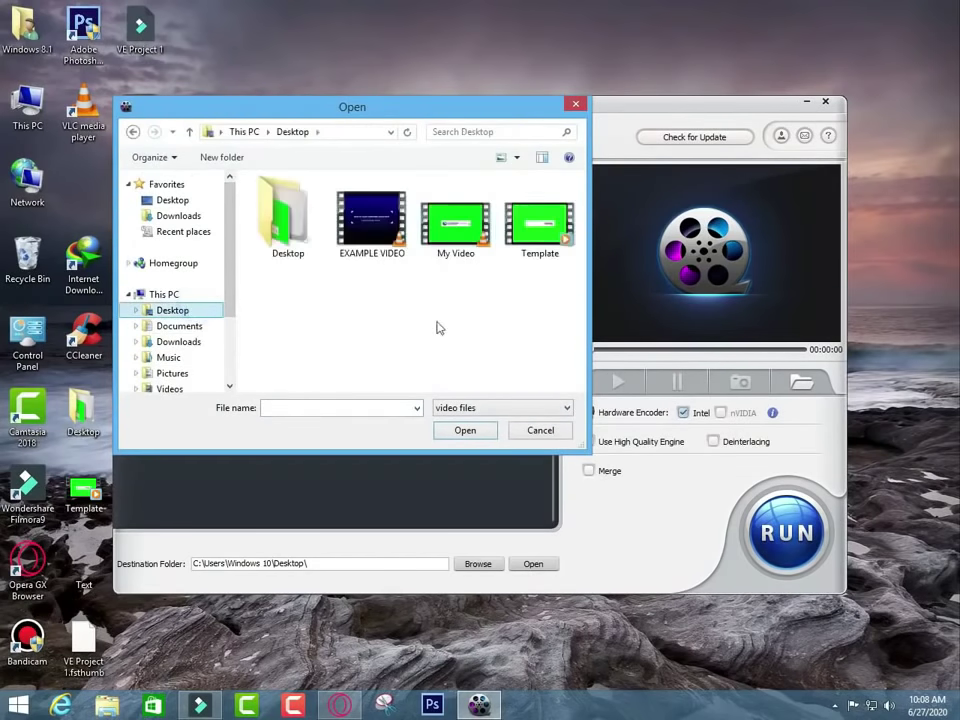
left_click(353, 240)
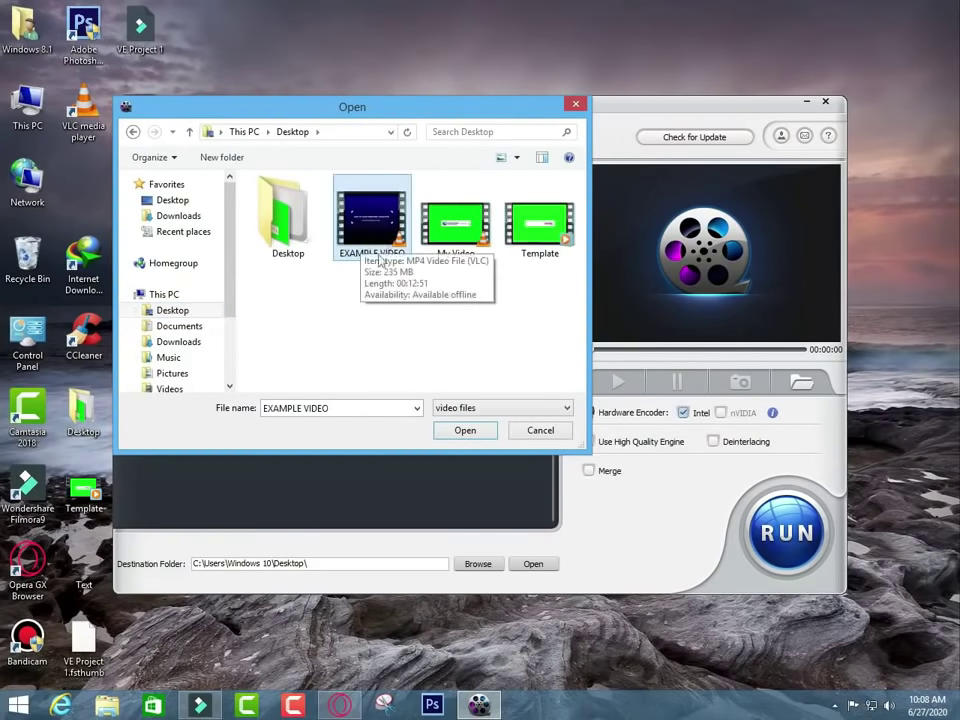
left_click(465, 430)
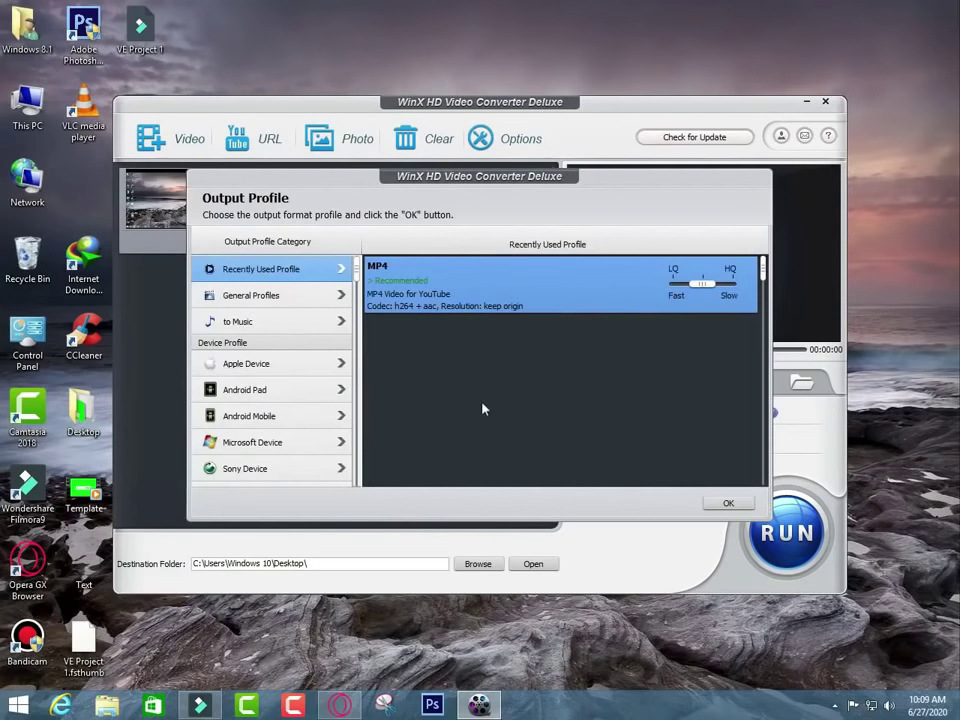
Choose the YouTube Video category and apply its MP4 output profile.
scroll(277, 335, "down", 1)
scroll(279, 334, "down", 1)
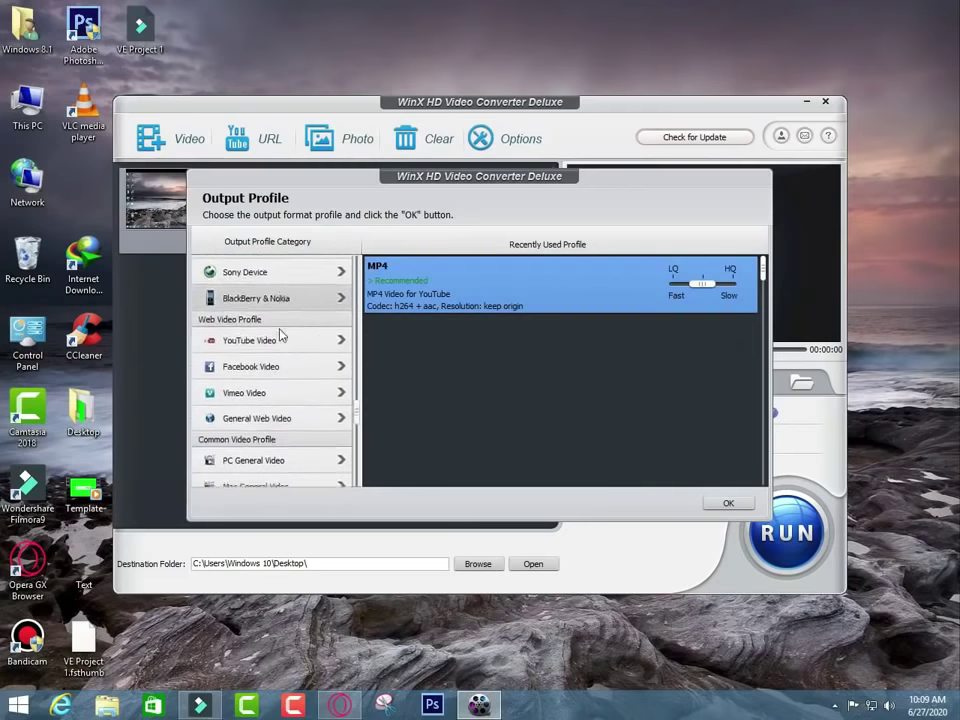
scroll(279, 334, "down", 1)
scroll(300, 360, "up", 2)
scroll(300, 360, "up", 2)
scroll(300, 360, "down", 3)
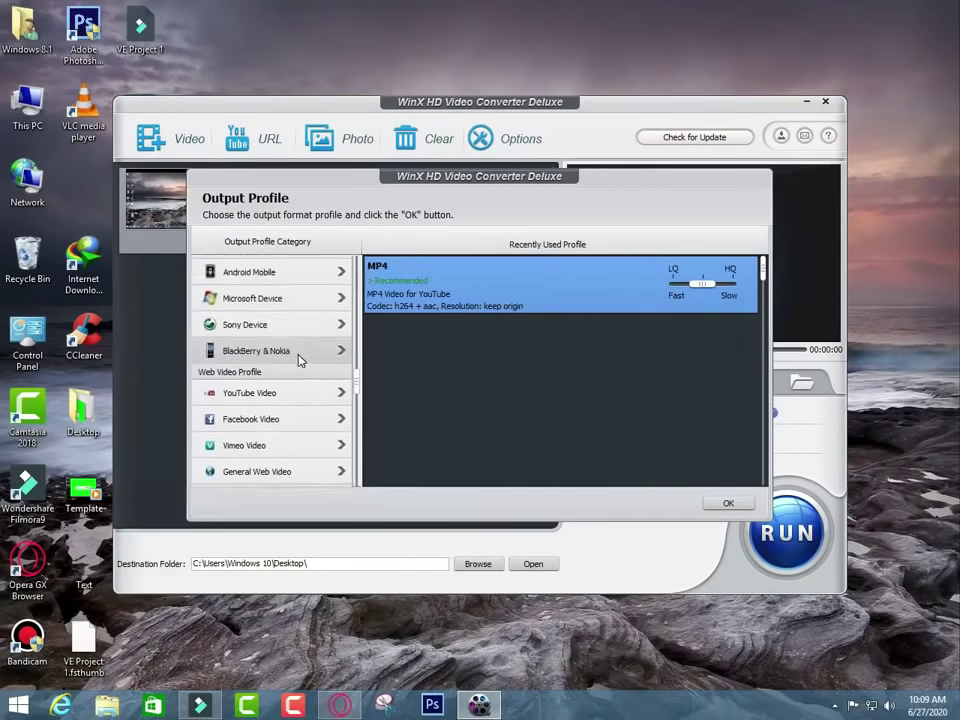
scroll(300, 362, "down", 2)
scroll(349, 281, "up", 1)
scroll(340, 285, "up", 1)
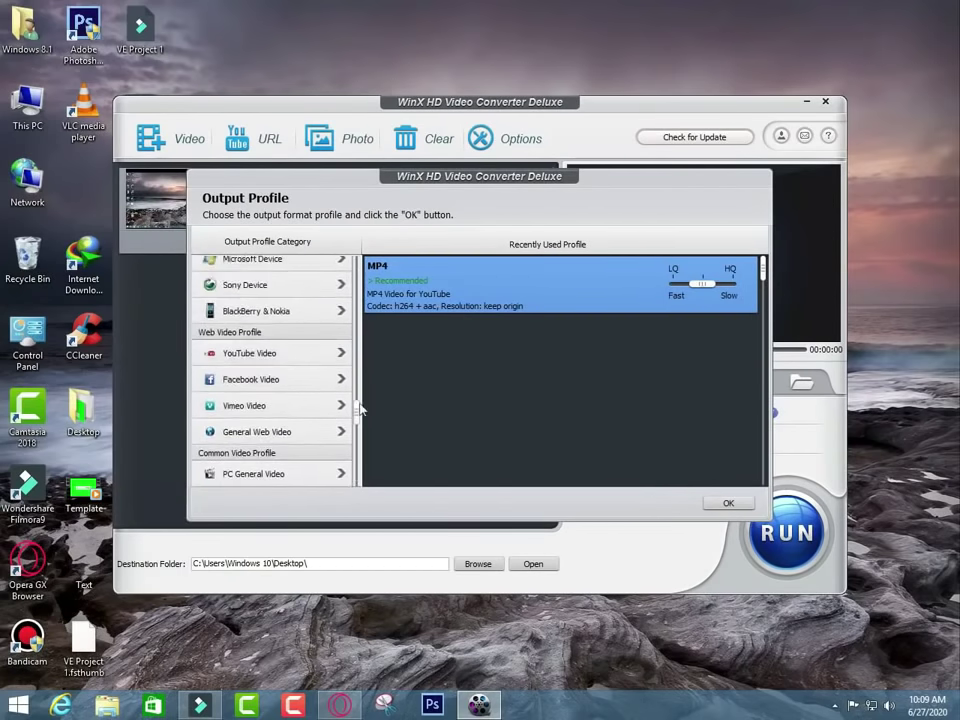
scroll(302, 274, "up", 3)
scroll(305, 300, "up", 1)
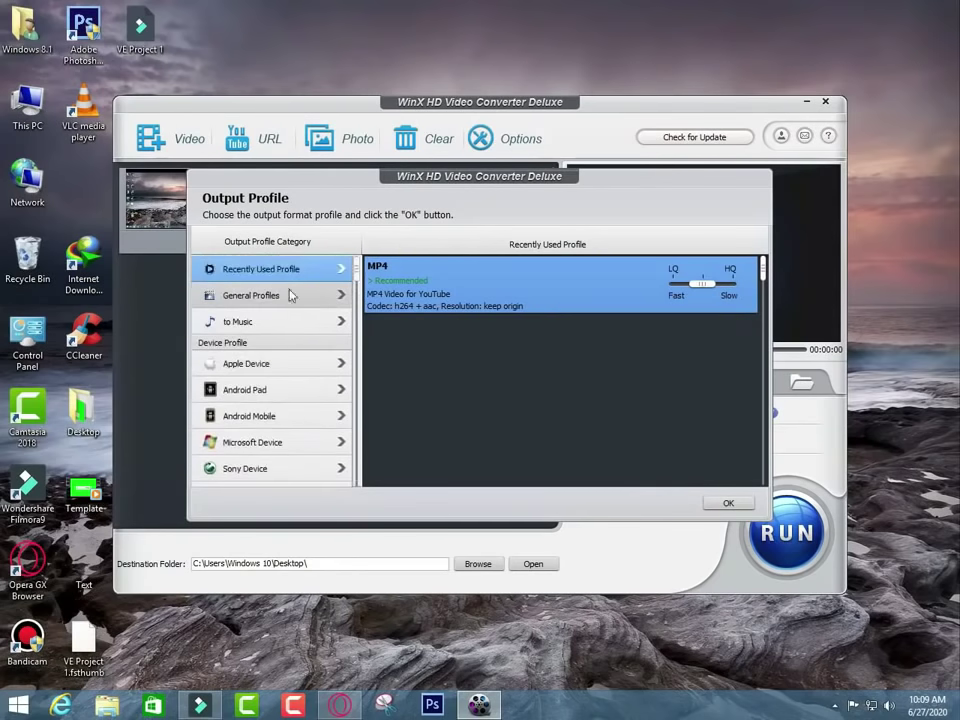
scroll(300, 333, "down", 1)
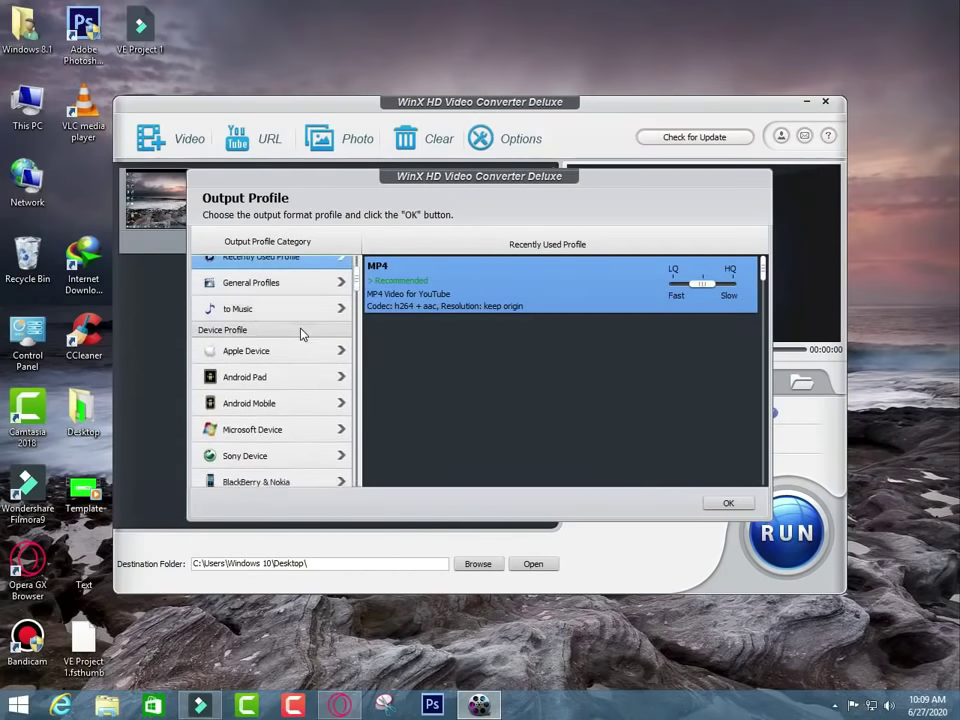
scroll(295, 348, "down", 1)
scroll(253, 358, "down", 1)
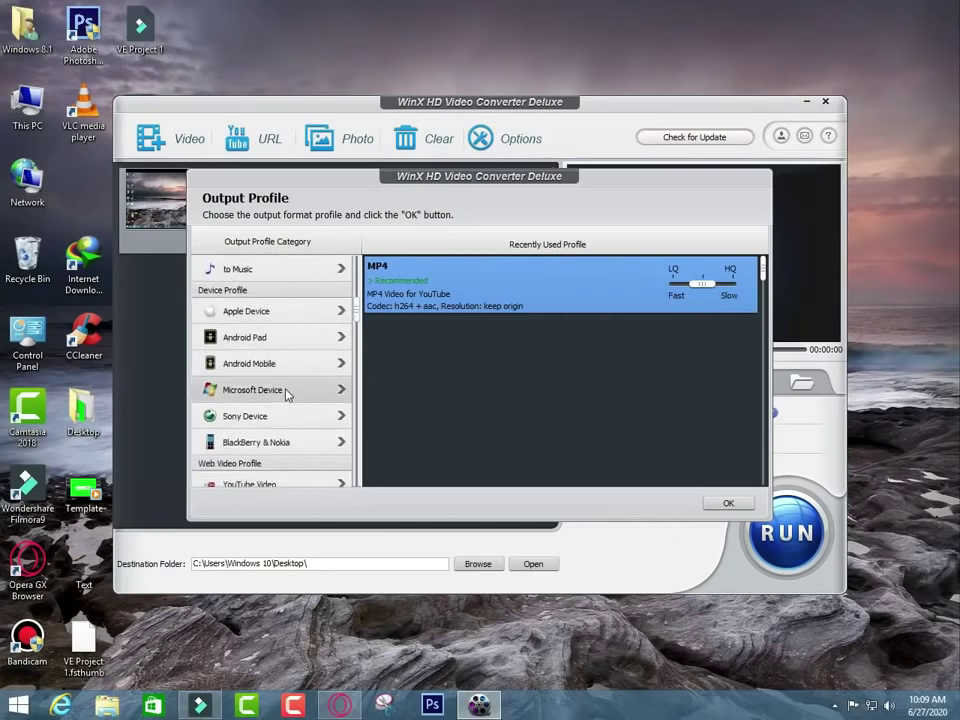
scroll(289, 392, "down", 2)
left_click(270, 436)
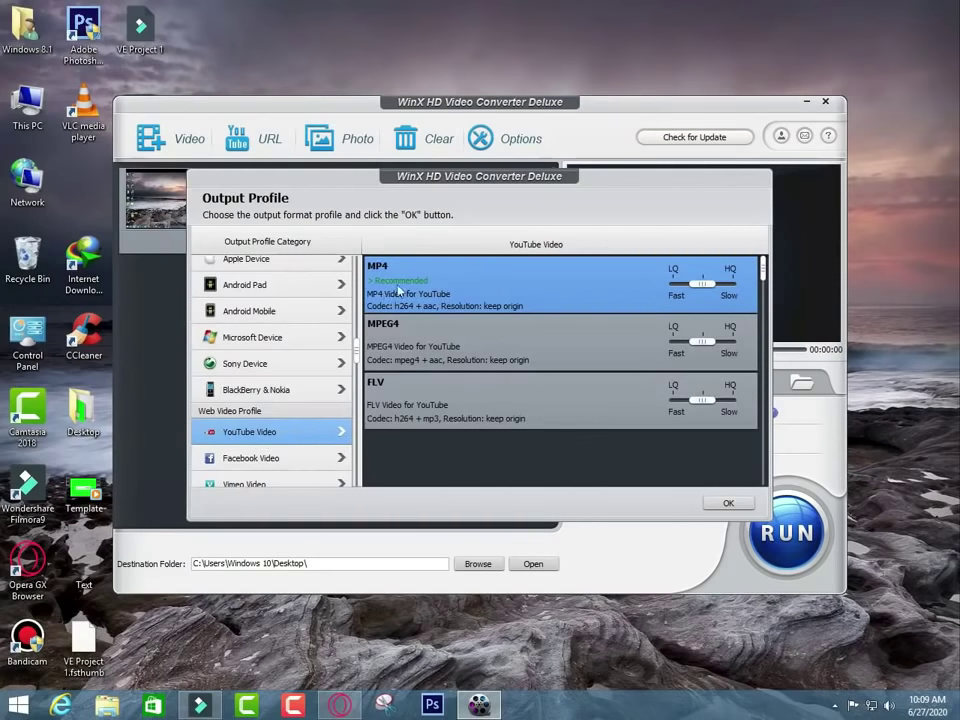
double_click(495, 291)
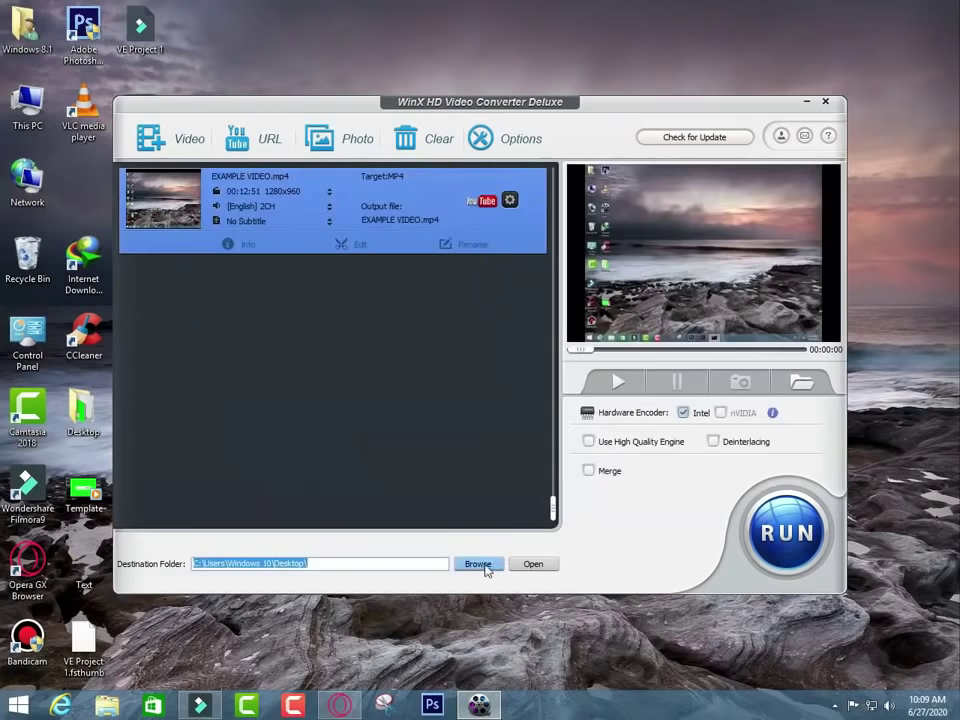
left_click(485, 565)
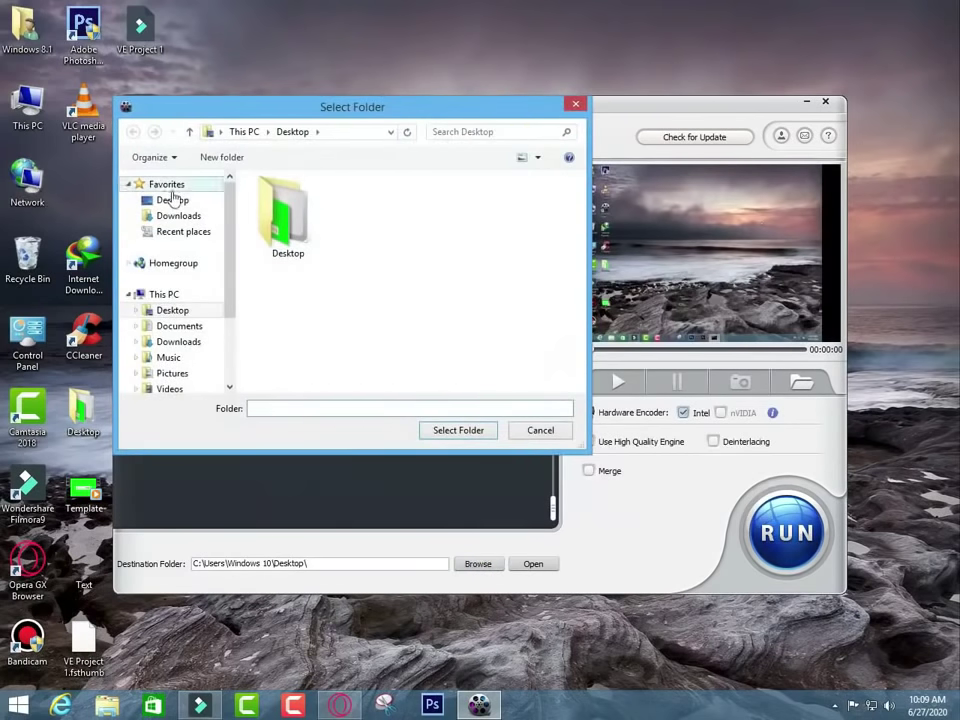
left_click(172, 200)
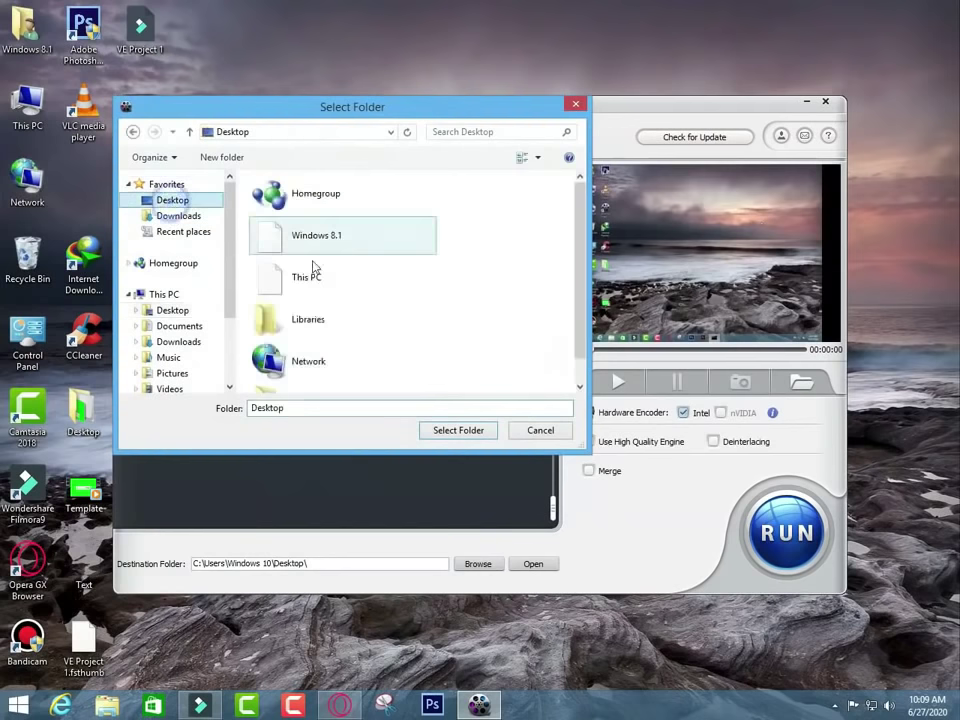
left_click(466, 435)
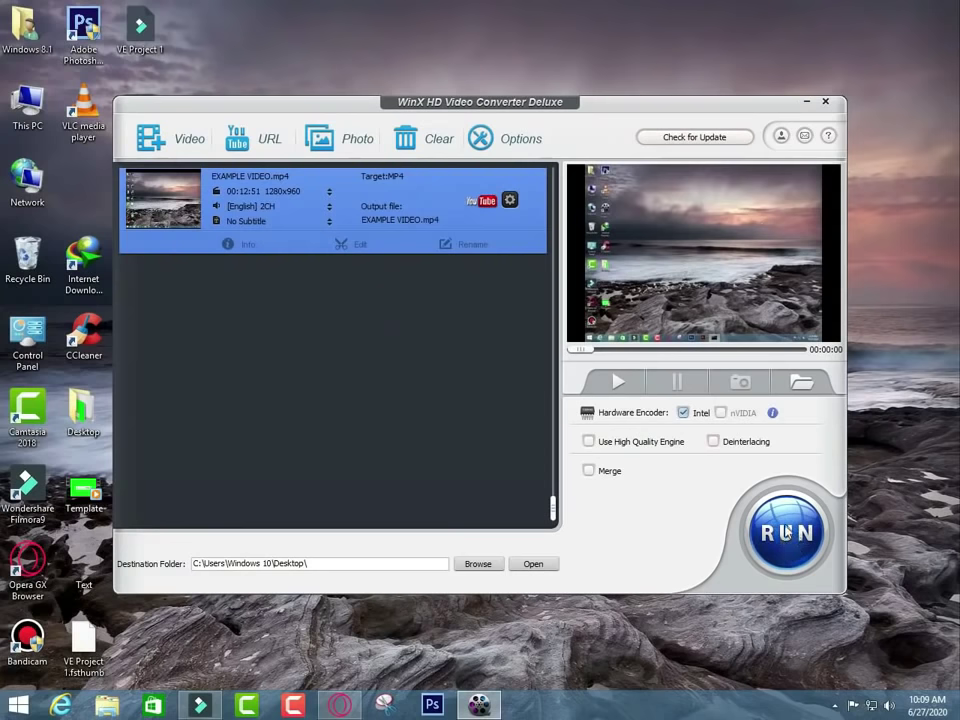
Run the MP4 conversion and acknowledge the 'All jobs have been completed' message.
left_click(786, 534)
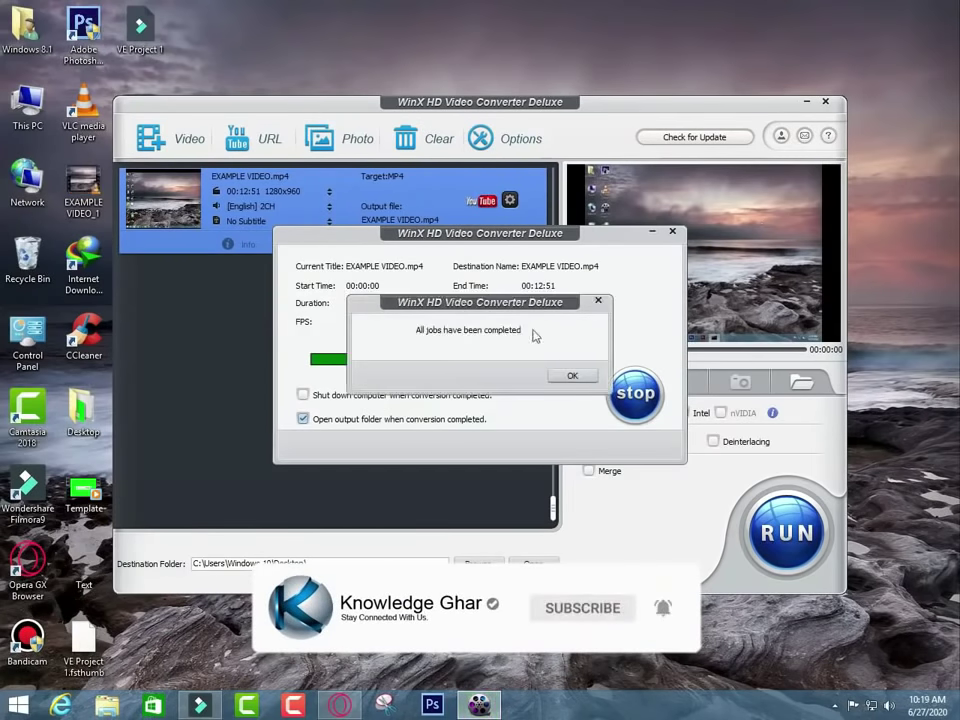
left_click_drag(516, 308, 549, 308)
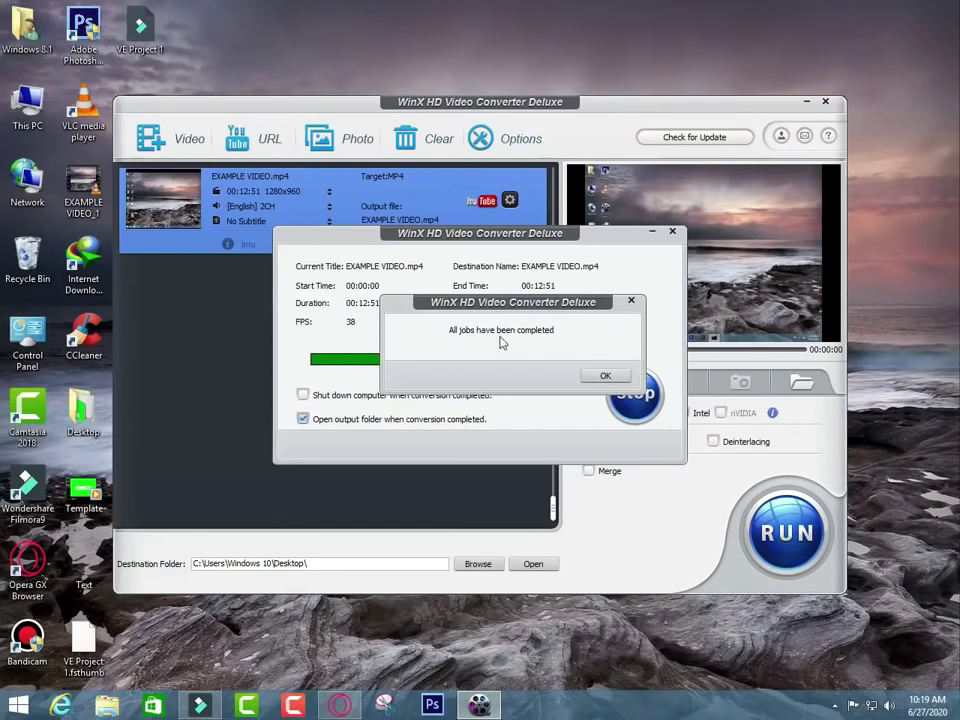
left_click(605, 375)
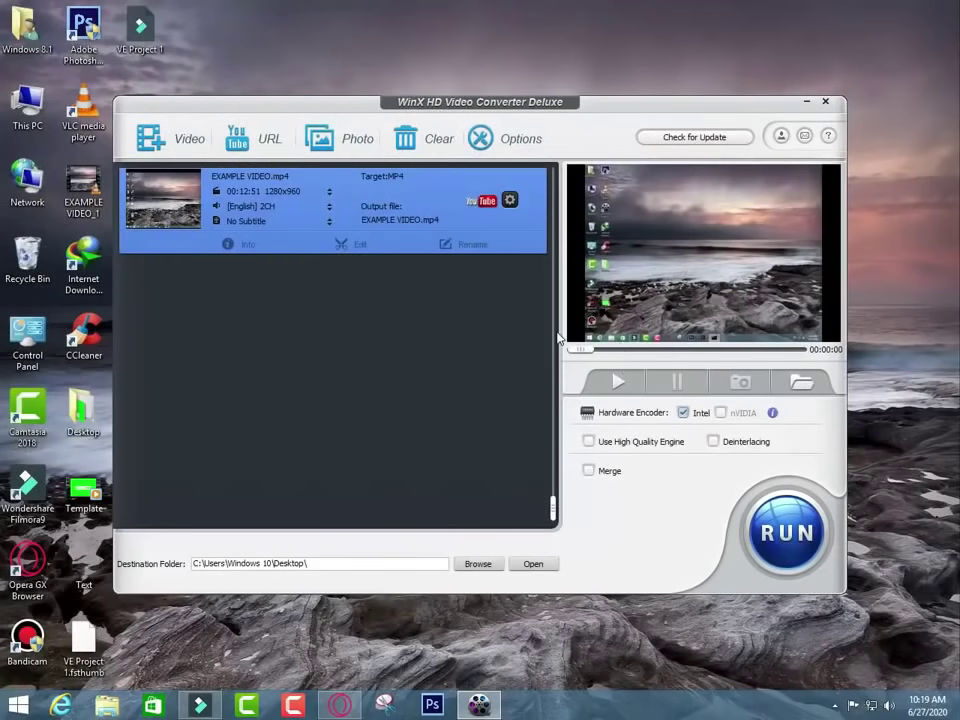
Close the converter and refresh the desktop icons.
left_click(825, 102)
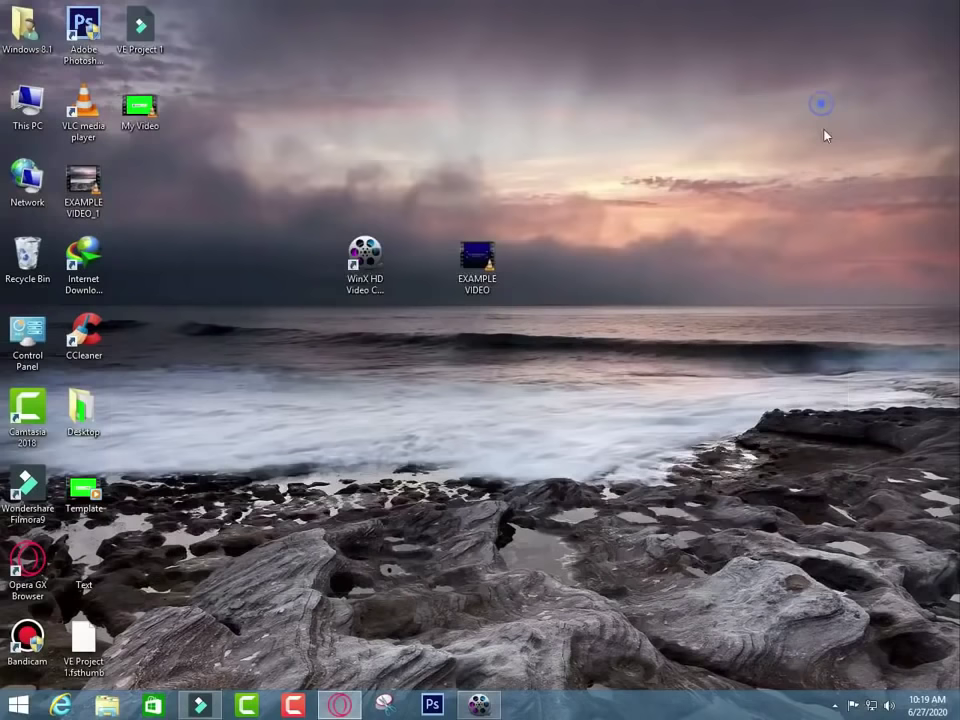
right_click(655, 321)
left_click(690, 363)
left_click_drag(589, 332, 450, 285)
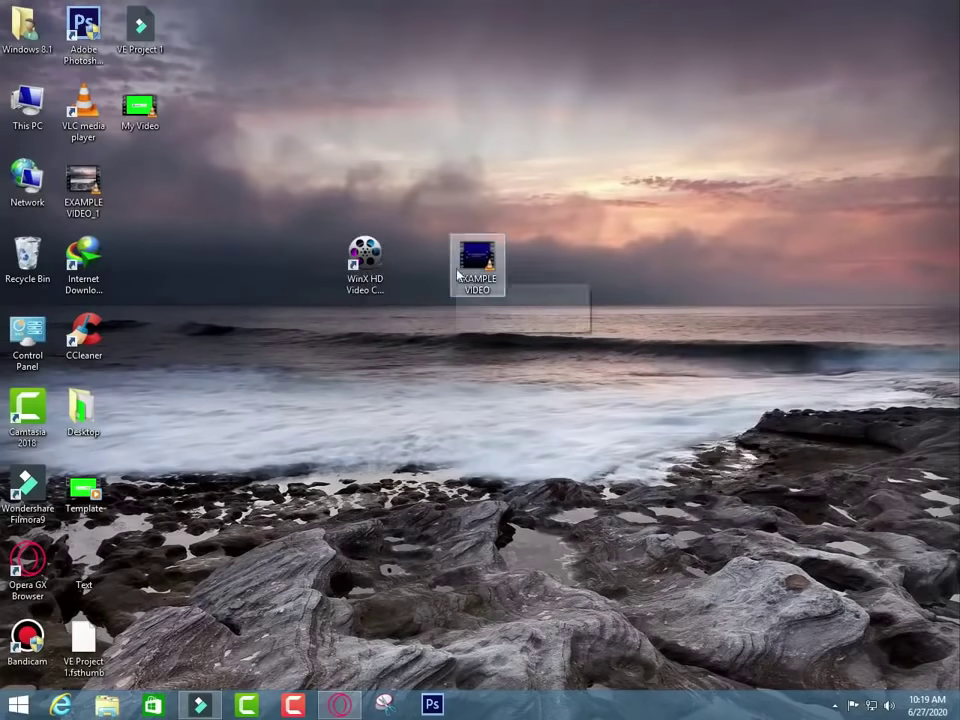
left_click(349, 232)
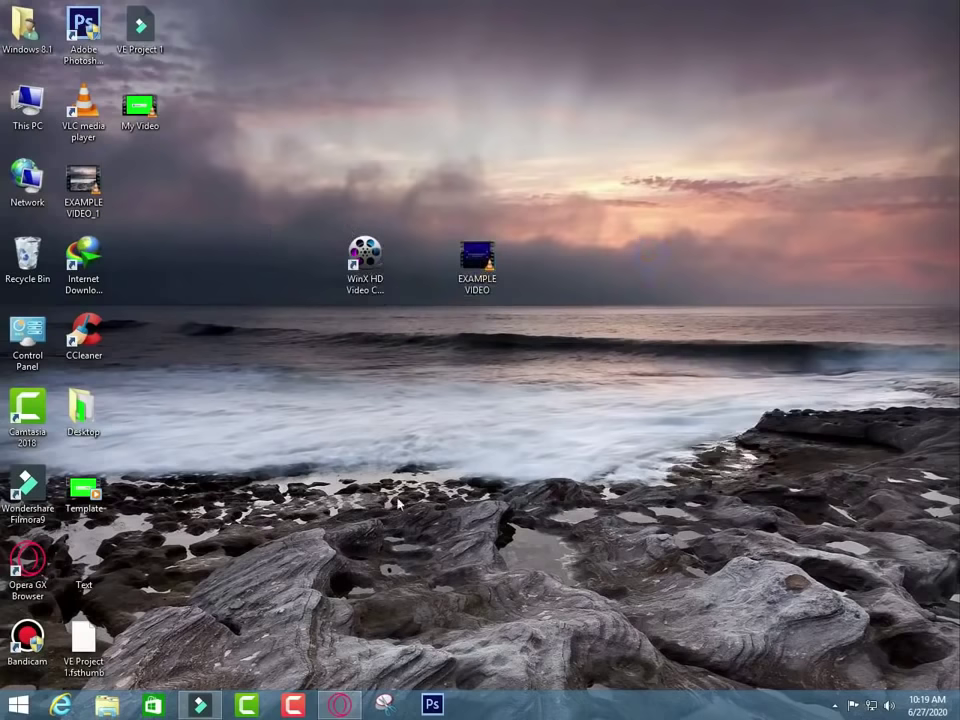
left_click(375, 455)
Place EXAMPLE VIDEO_1 beside EXAMPLE VIDEO and check its 25.8 MB MP4 tooltip.
left_click_drag(83, 185, 576, 286)
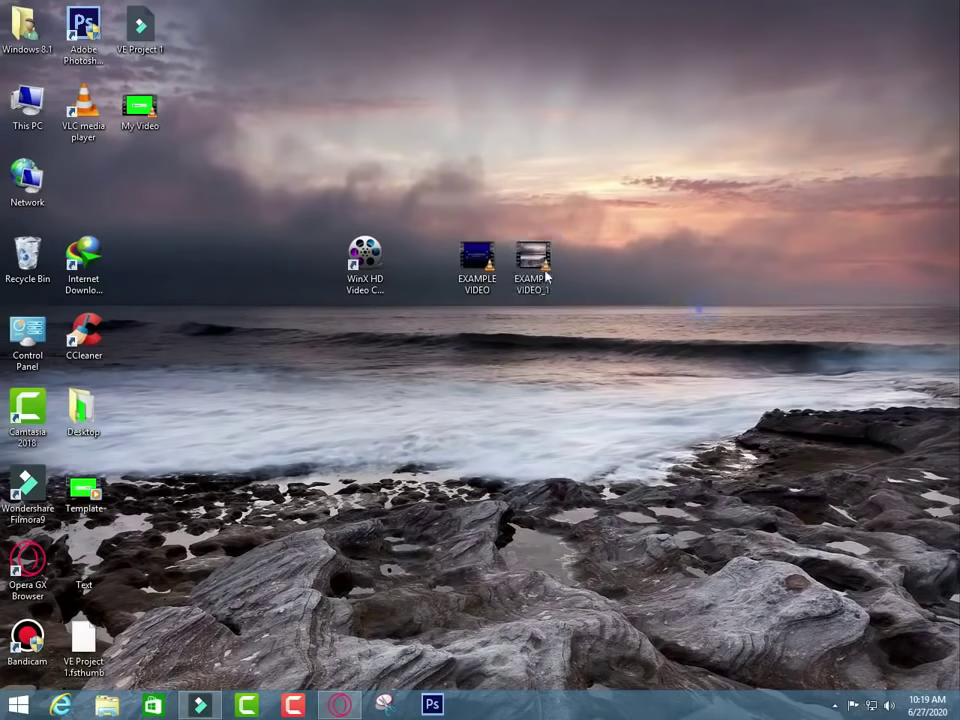
left_click(489, 287)
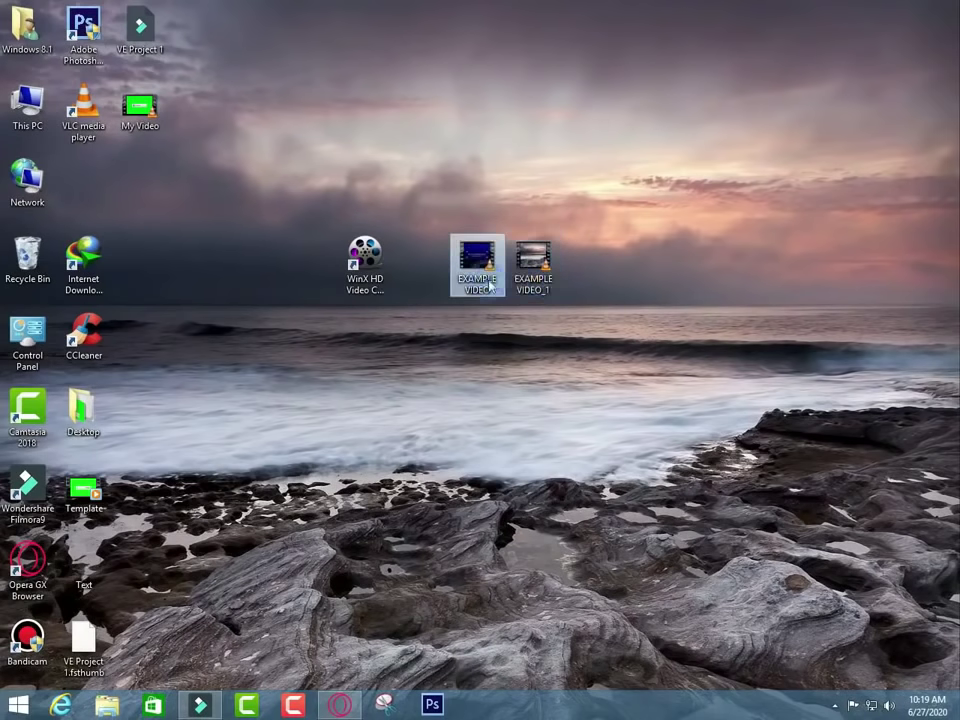
left_click(537, 279)
mouse_move(545, 284)
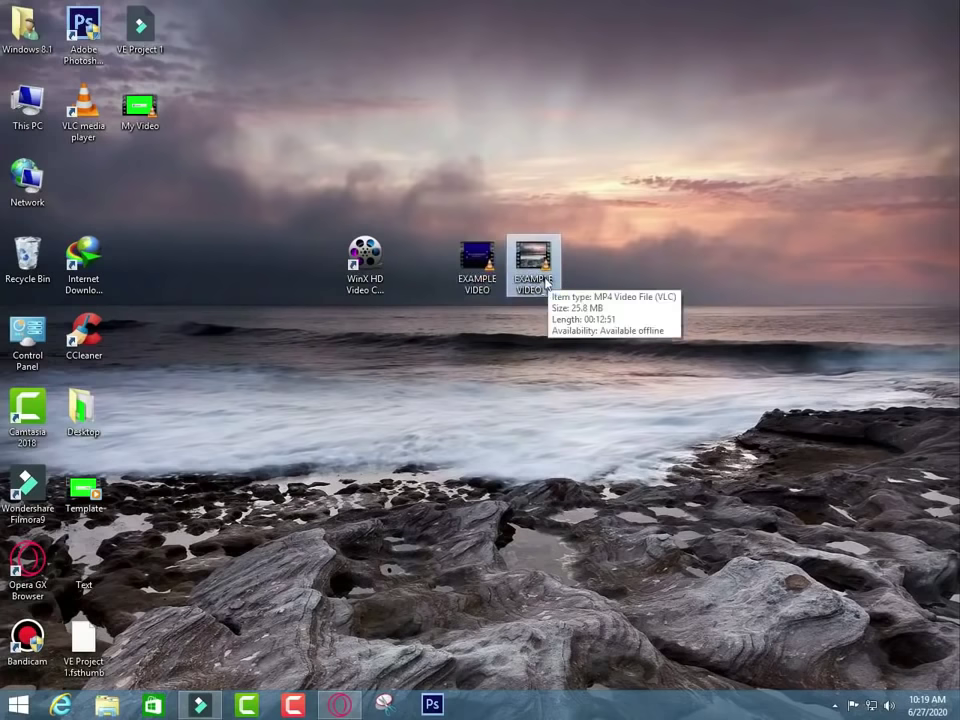
left_click(644, 285)
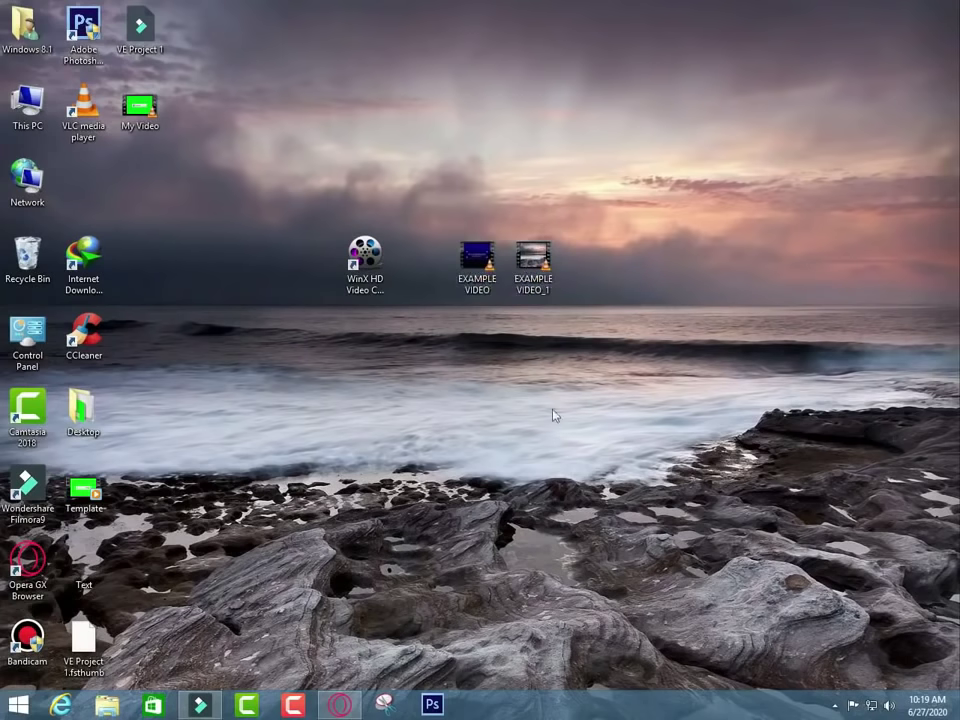
Open the Properties of EXAMPLE VIDEO and EXAMPLE VIDEO_1 side by side.
right_click(472, 275)
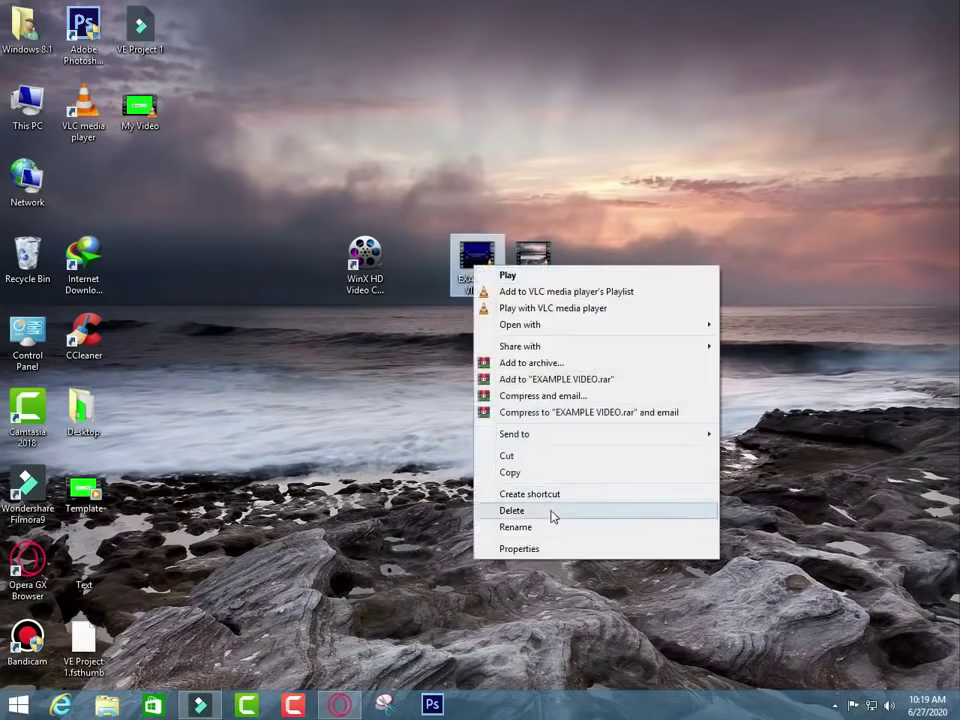
left_click(561, 550)
left_click_drag(601, 285, 297, 306)
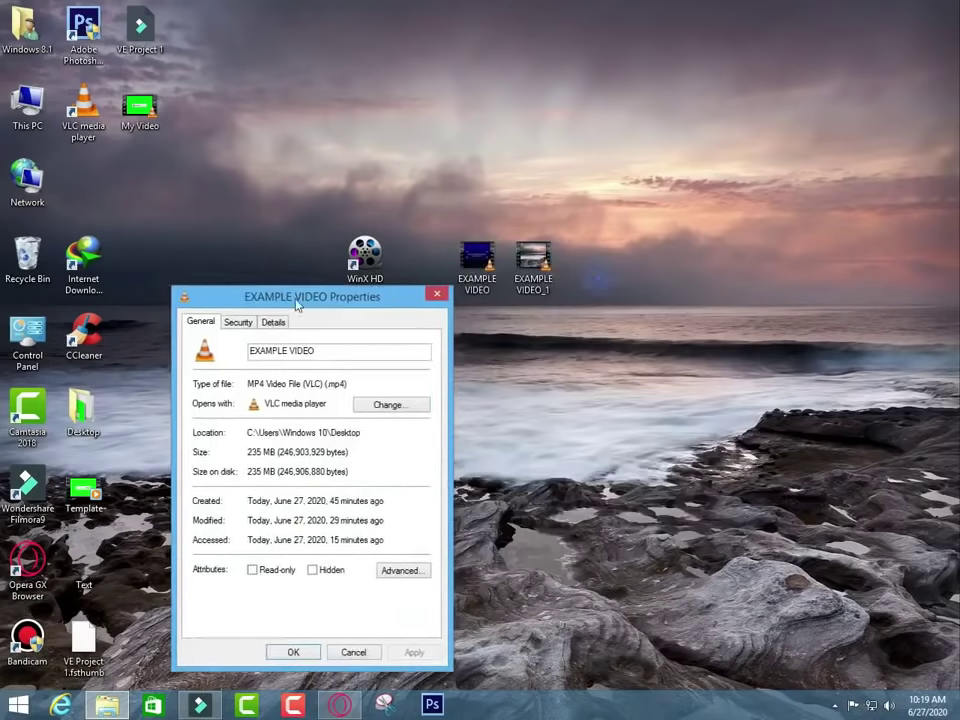
right_click(534, 286)
left_click(658, 572)
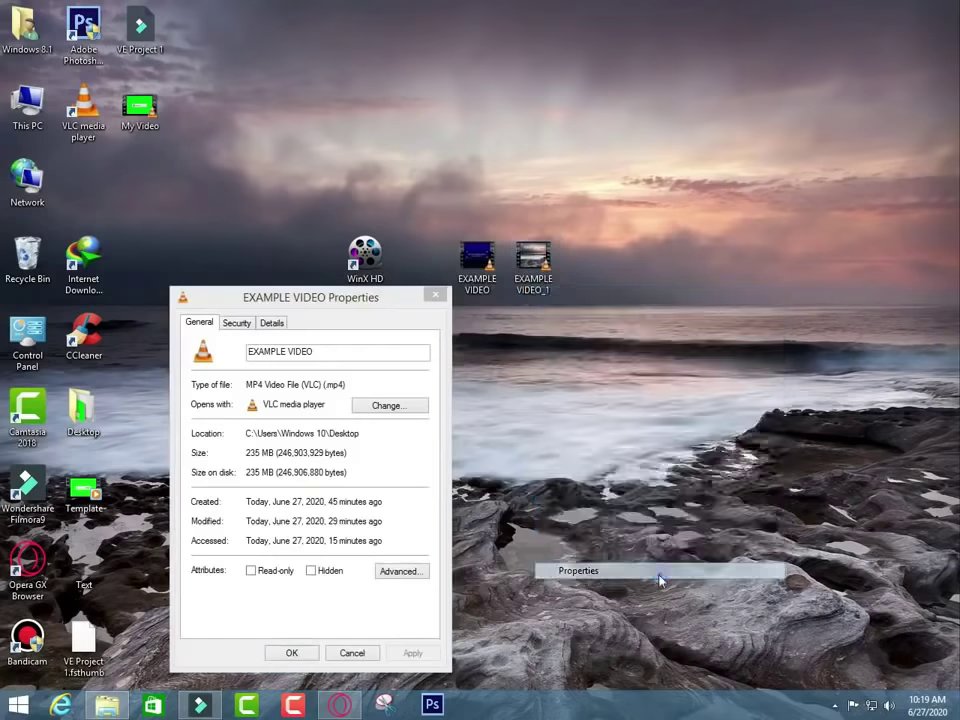
left_click_drag(644, 307, 566, 309)
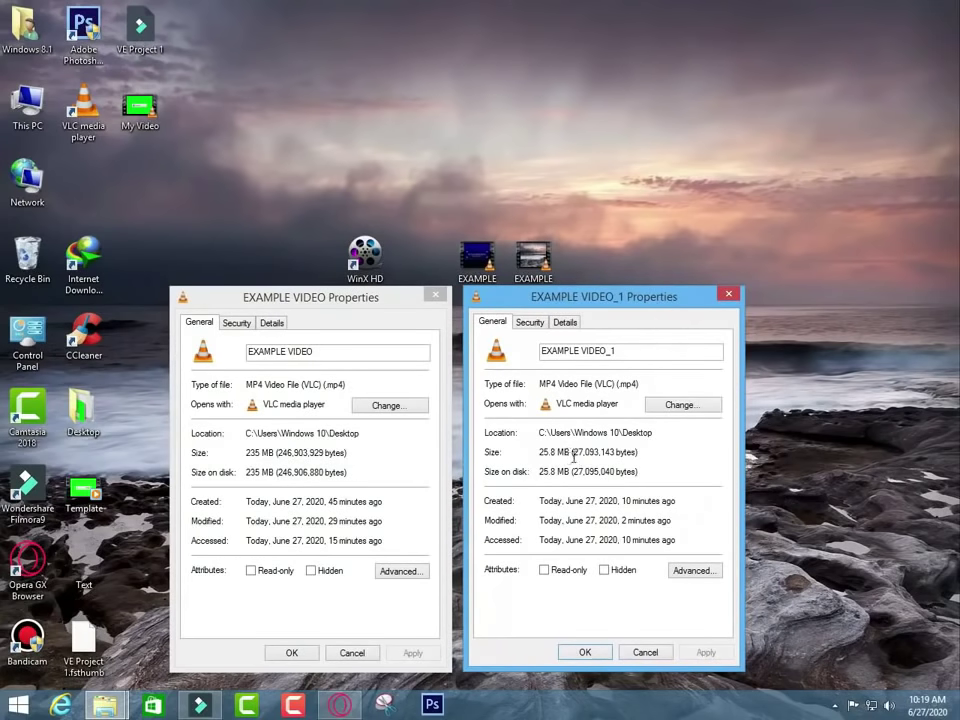
Compare Details bitrates, 274kbps for EXAMPLE VIDEO_1 versus 2545kbps original, then close both.
left_click(563, 322)
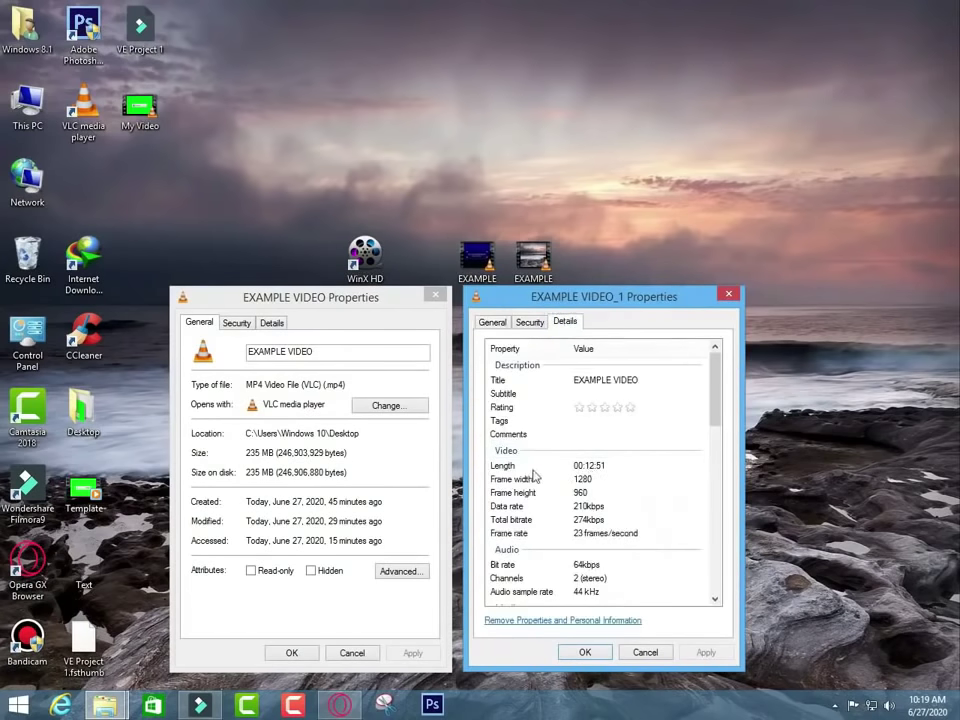
left_click(272, 324)
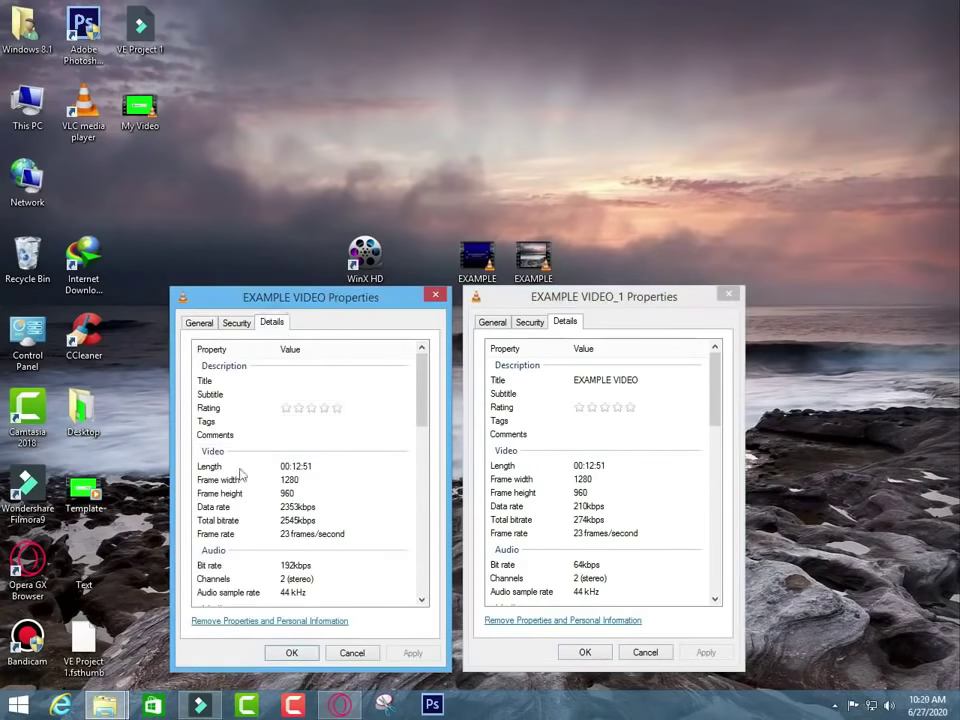
left_click(296, 650)
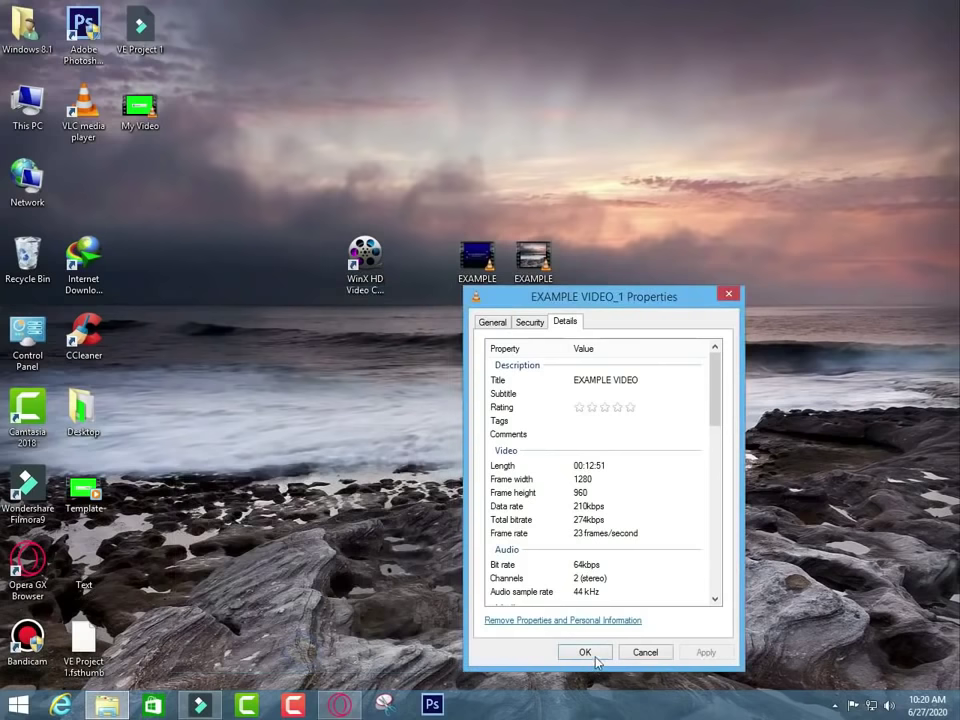
left_click(595, 654)
right_click(459, 439)
Refresh the desktop and play EXAMPLE VIDEO_1 fullscreen in VLC, then close it.
left_click(510, 482)
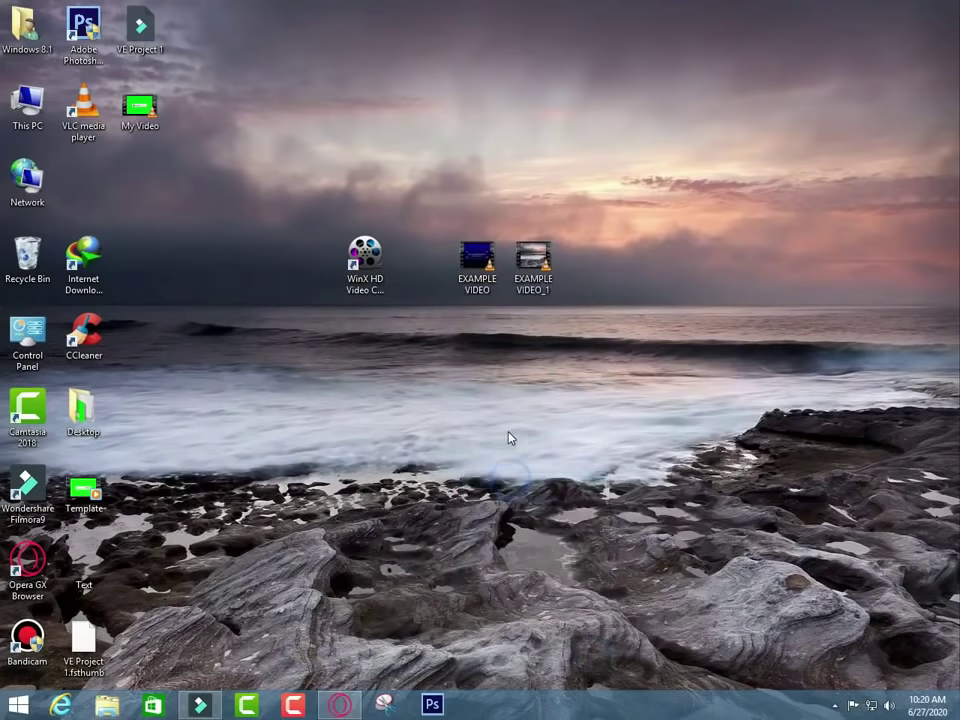
double_click(527, 284)
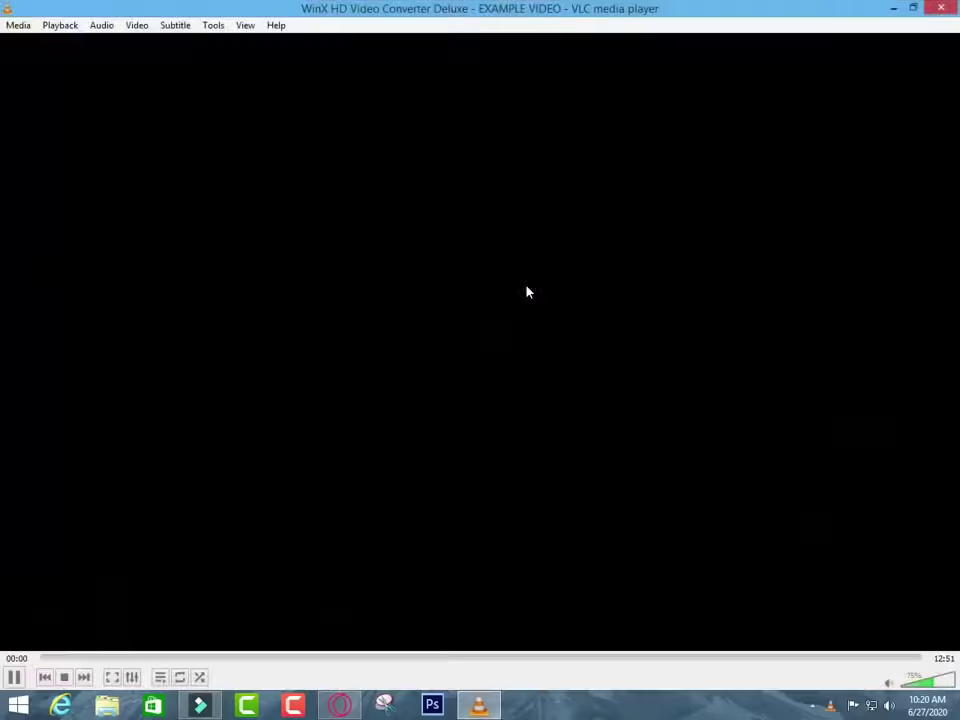
scroll(566, 377, "down", 2)
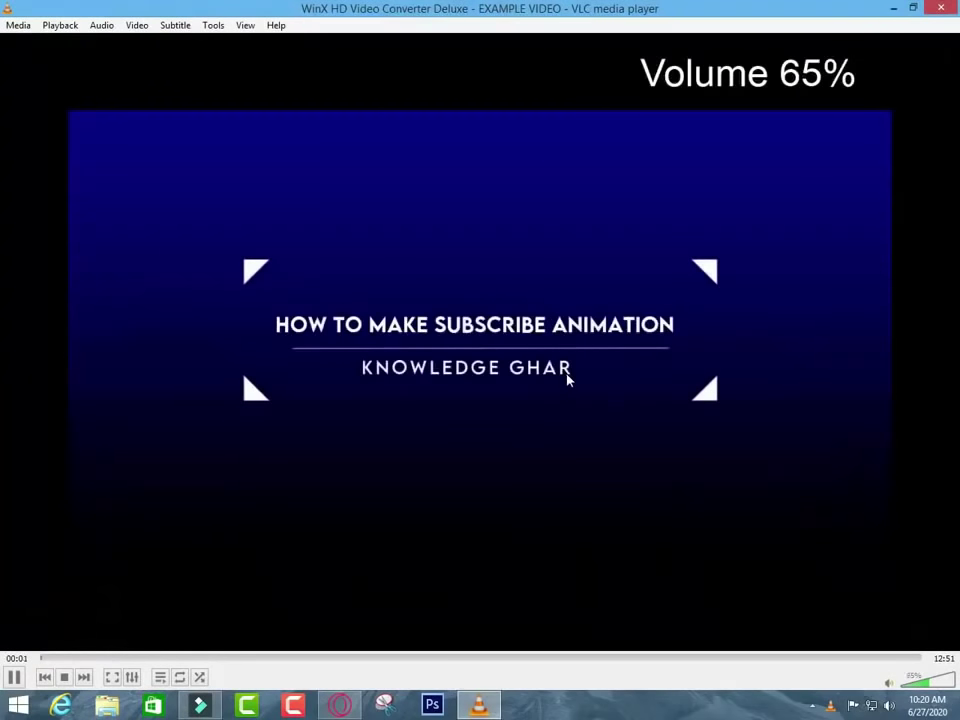
scroll(568, 383, "down", 3)
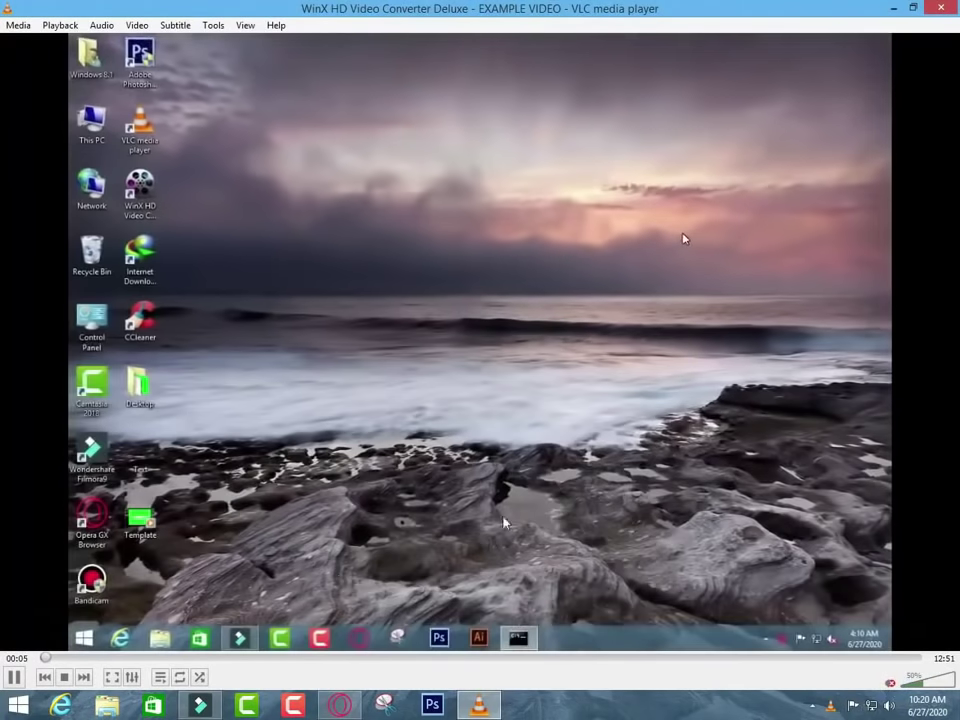
left_click(113, 677)
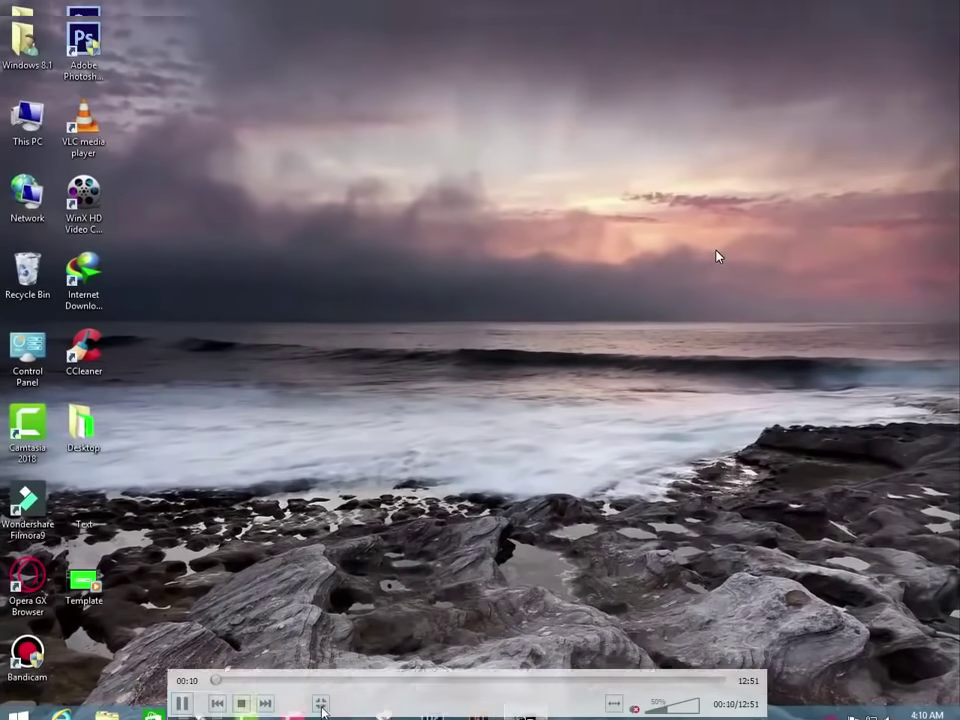
left_click(320, 703)
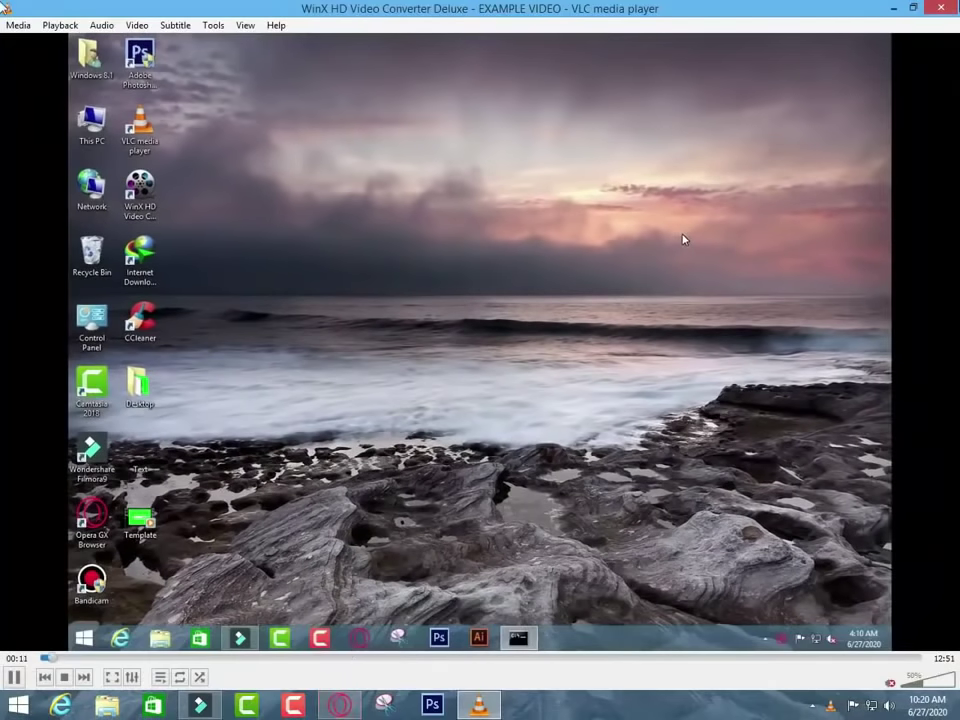
key("alt+F4")
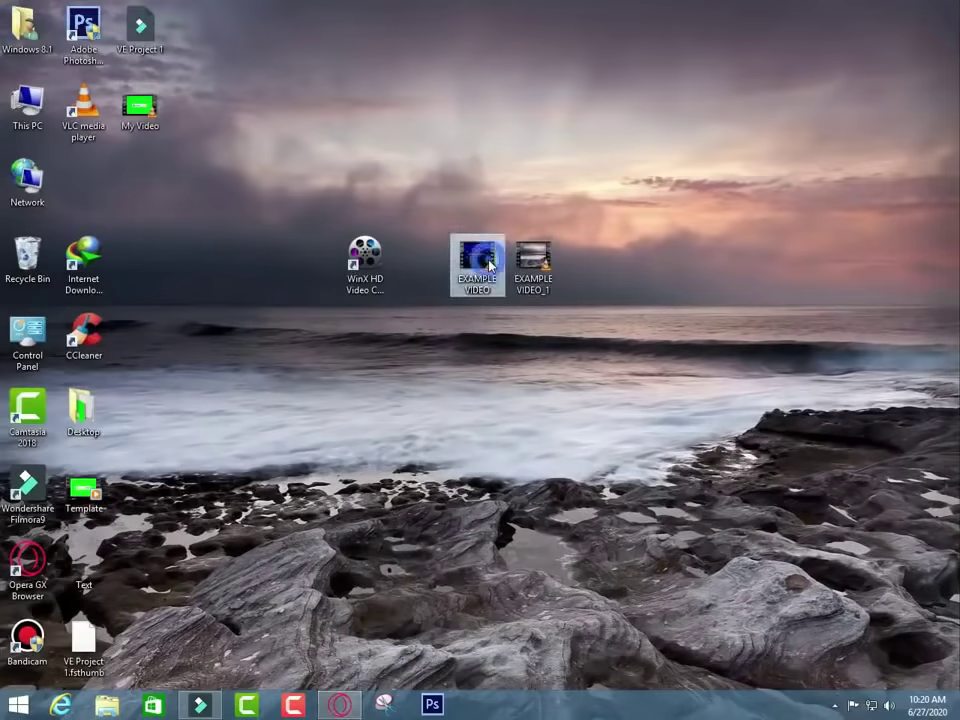
Play the original EXAMPLE VIDEO, seeking to about 03:24 and back to 02:03.
double_click(490, 264)
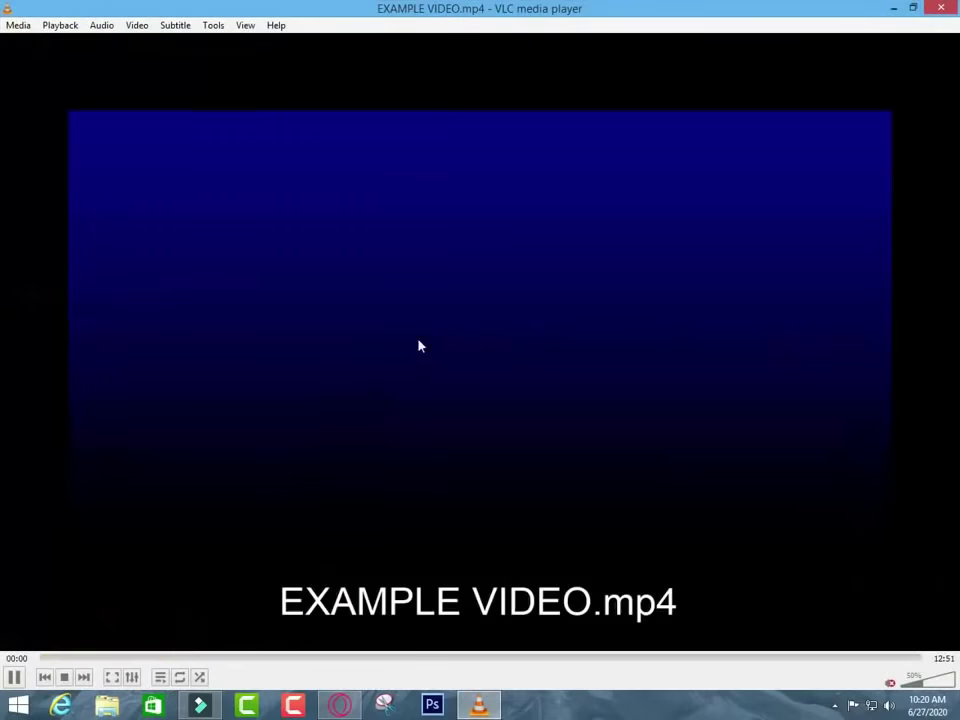
left_click(268, 658)
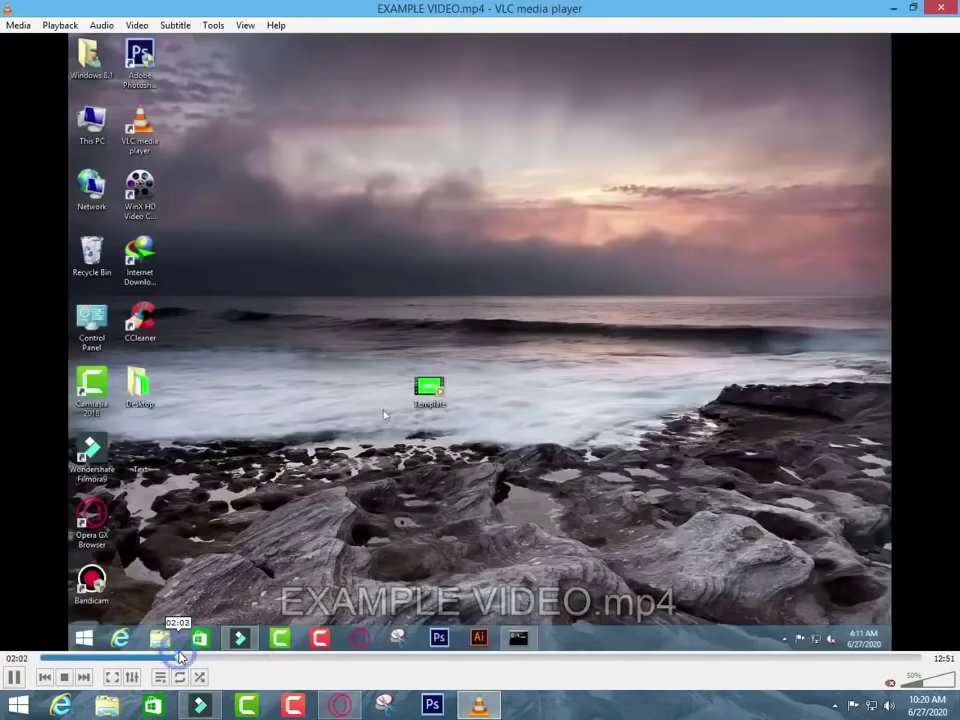
left_click(181, 658)
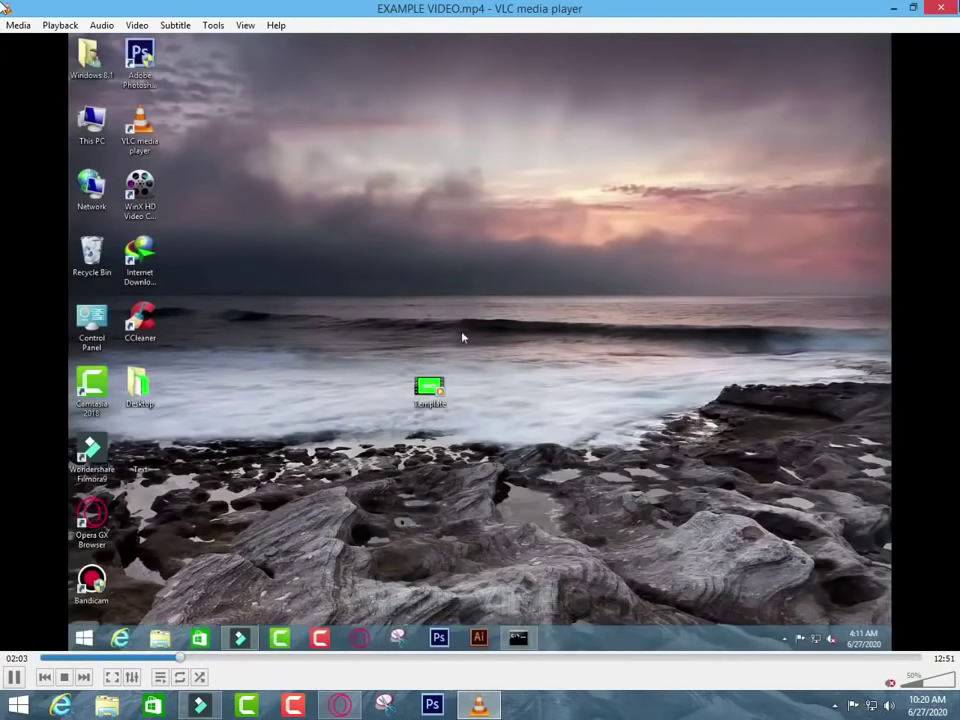
key("ctrl+q")
Refresh the desktop so EXAMPLE VIDEO and EXAMPLE VIDEO_1 show side by side.
right_click(607, 281)
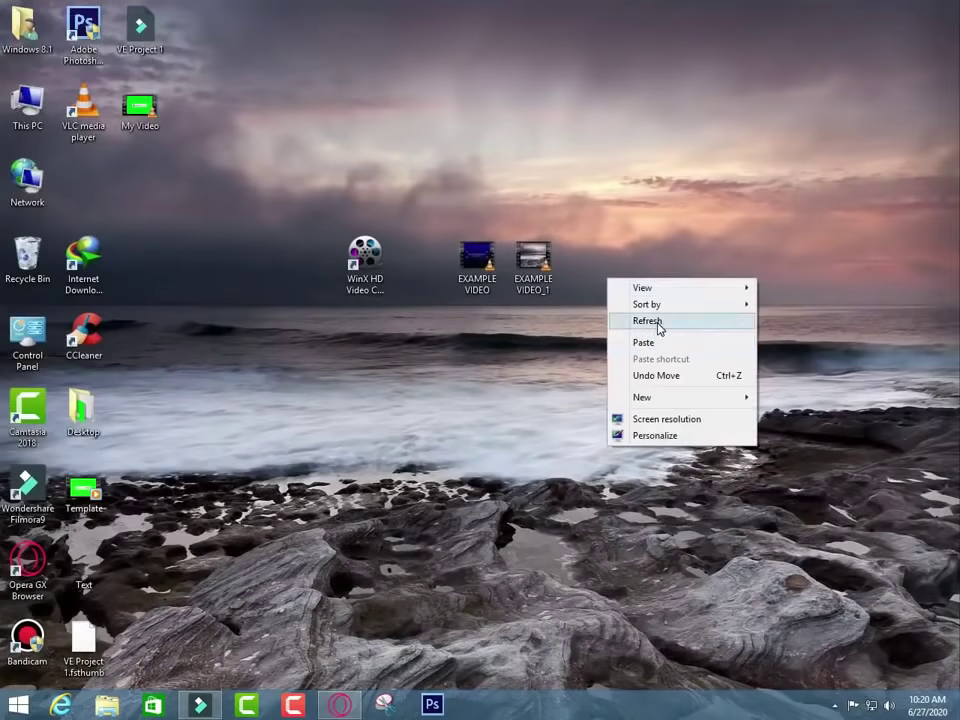
left_click(647, 321)
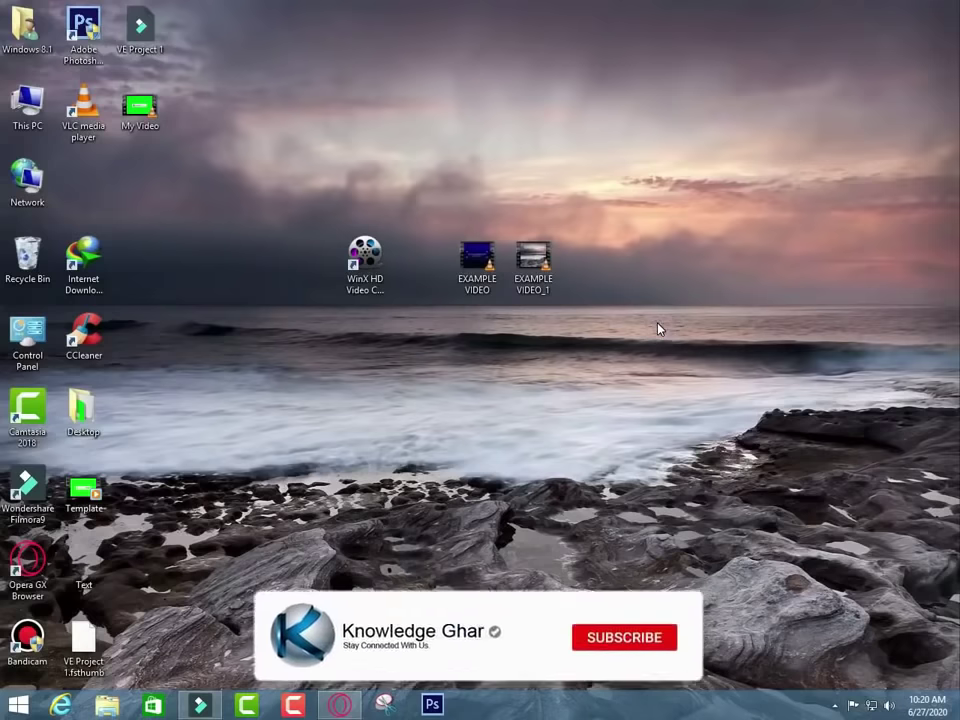